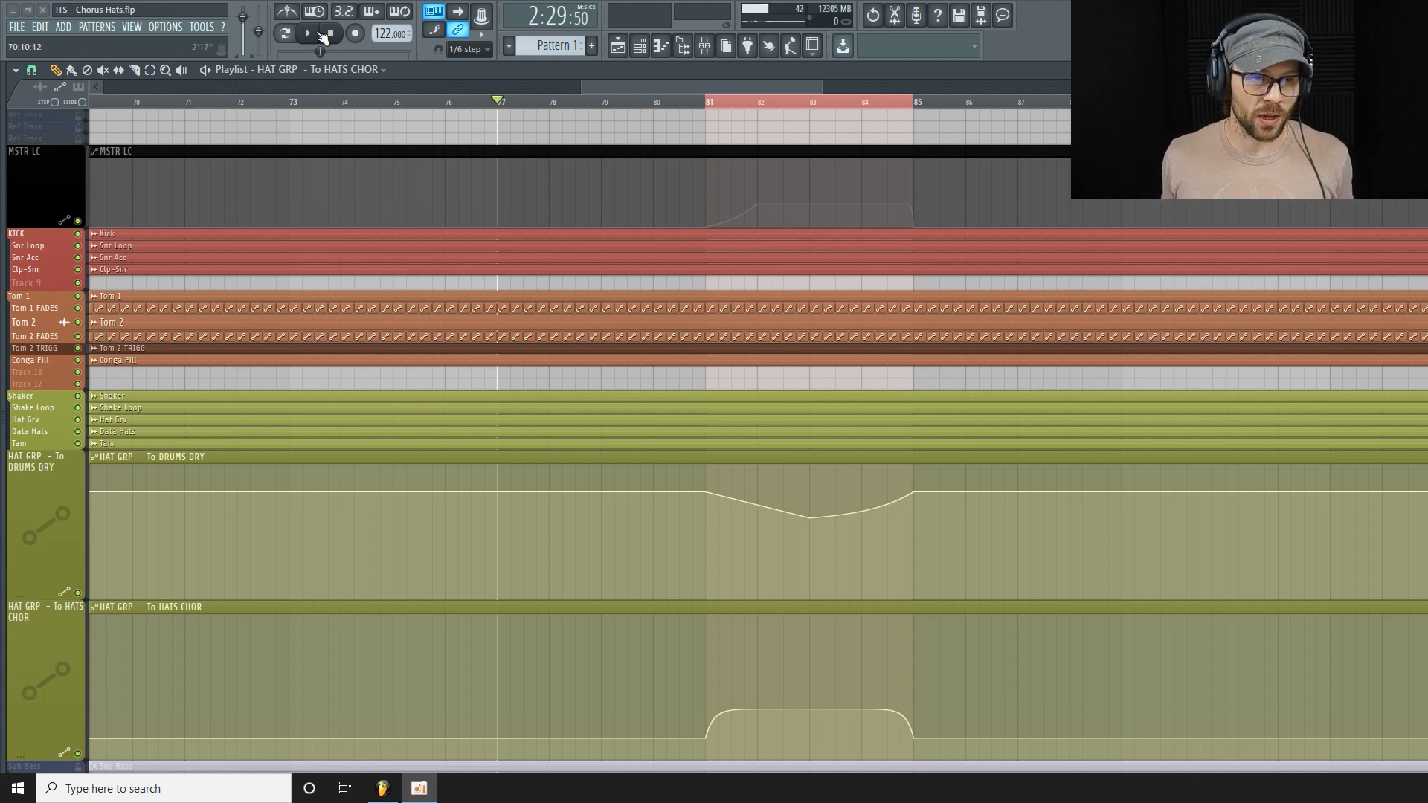
Play the playlist from bar 77, stop it, and set the playback position to bar 81.
key(space)
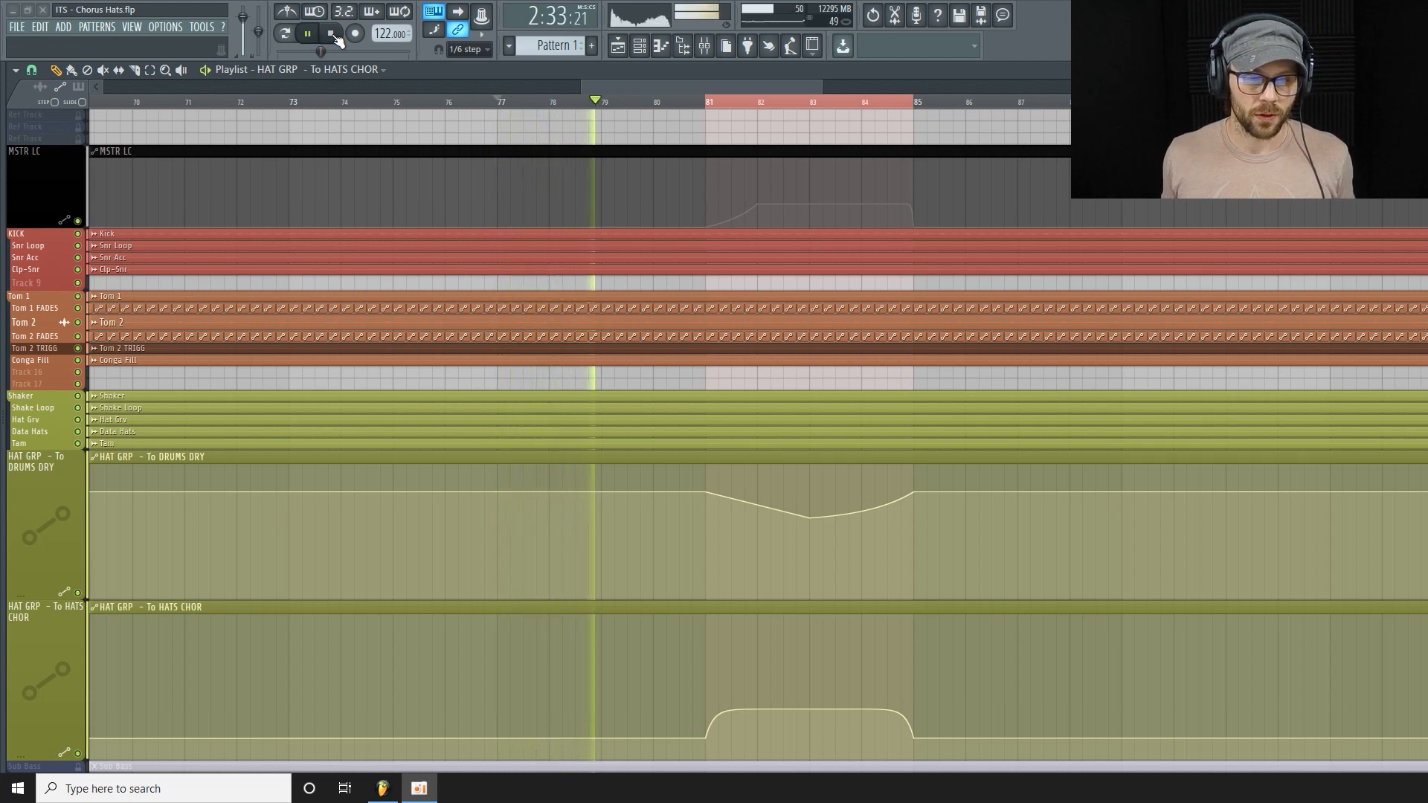
click(332, 34)
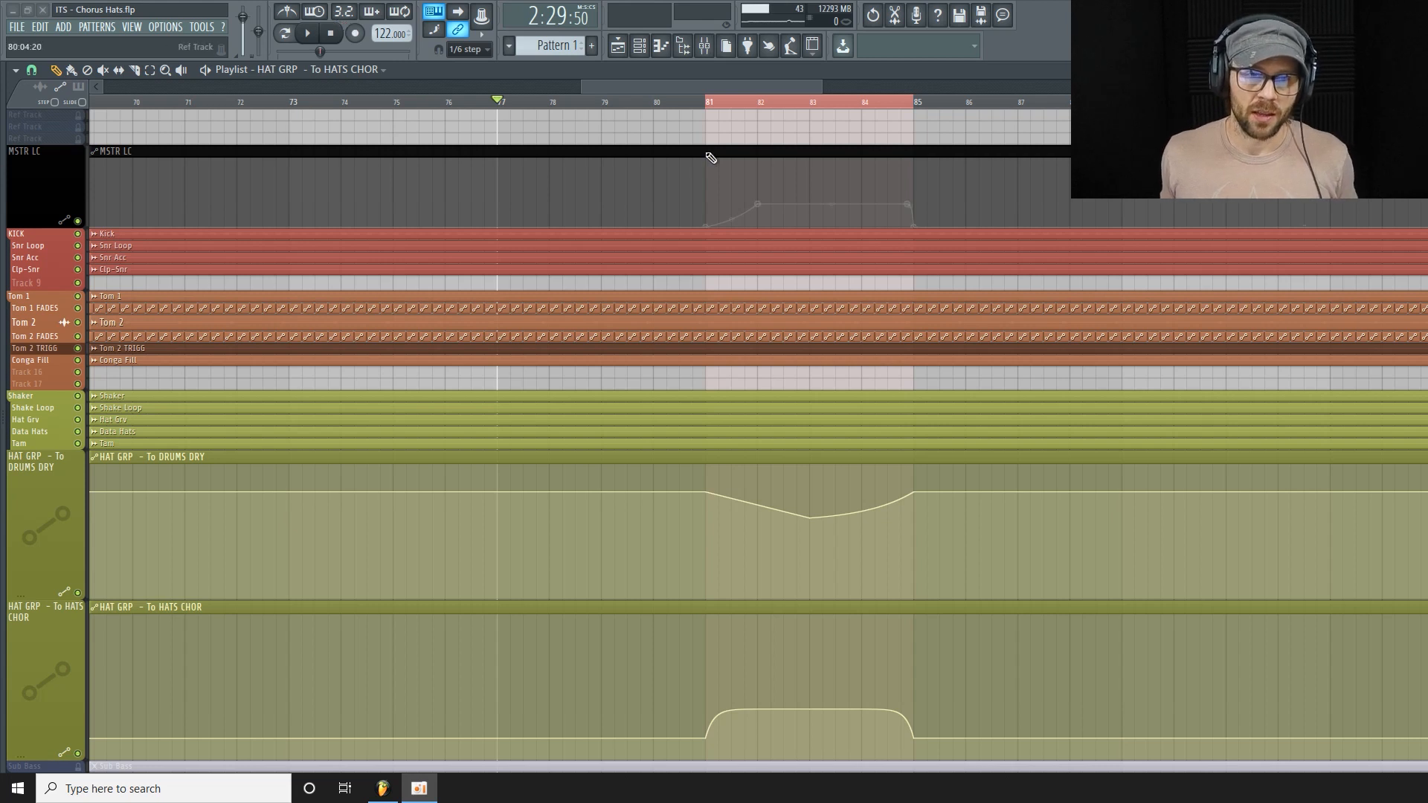
click(713, 104)
In the mixer, mute the KICK BUS and the drum channels from DRUMS DRY through the last drum OTHER channel.
click(704, 45)
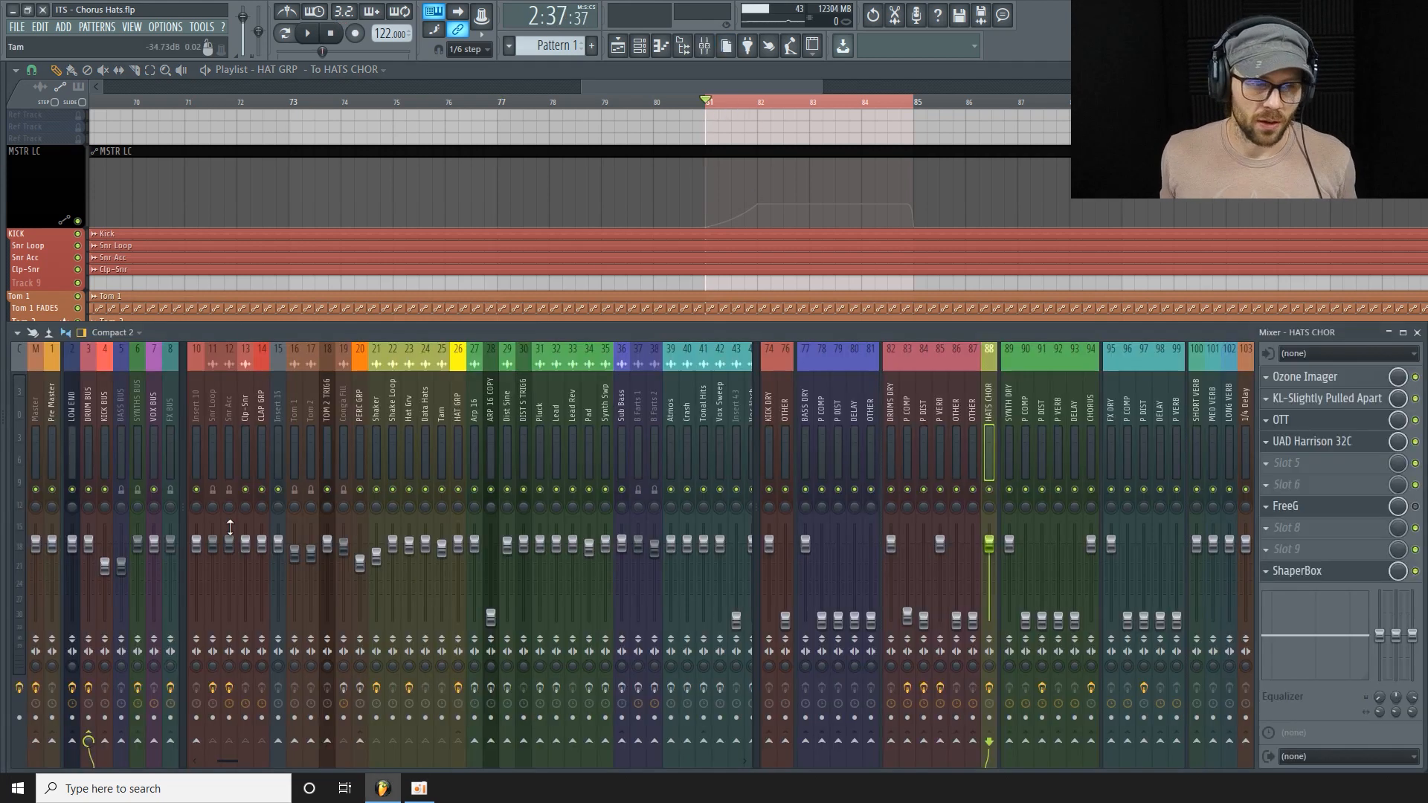
click(105, 490)
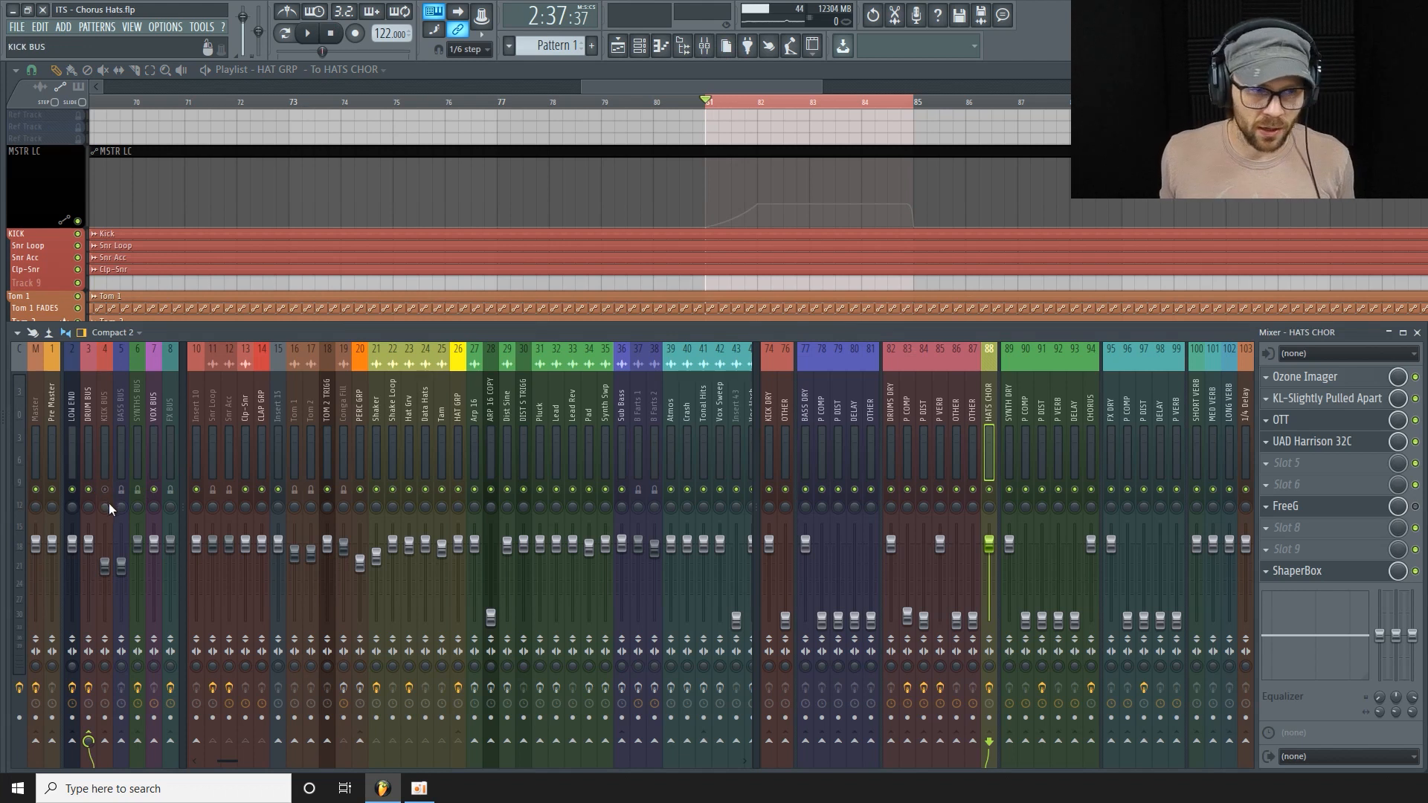
click(891, 490)
drag(892, 495, 983, 525)
Open ShaperBox and FreeG on the HATS CHOR channel and enable the FreeG effect.
key(space)
click(1301, 570)
key(space)
click(1345, 513)
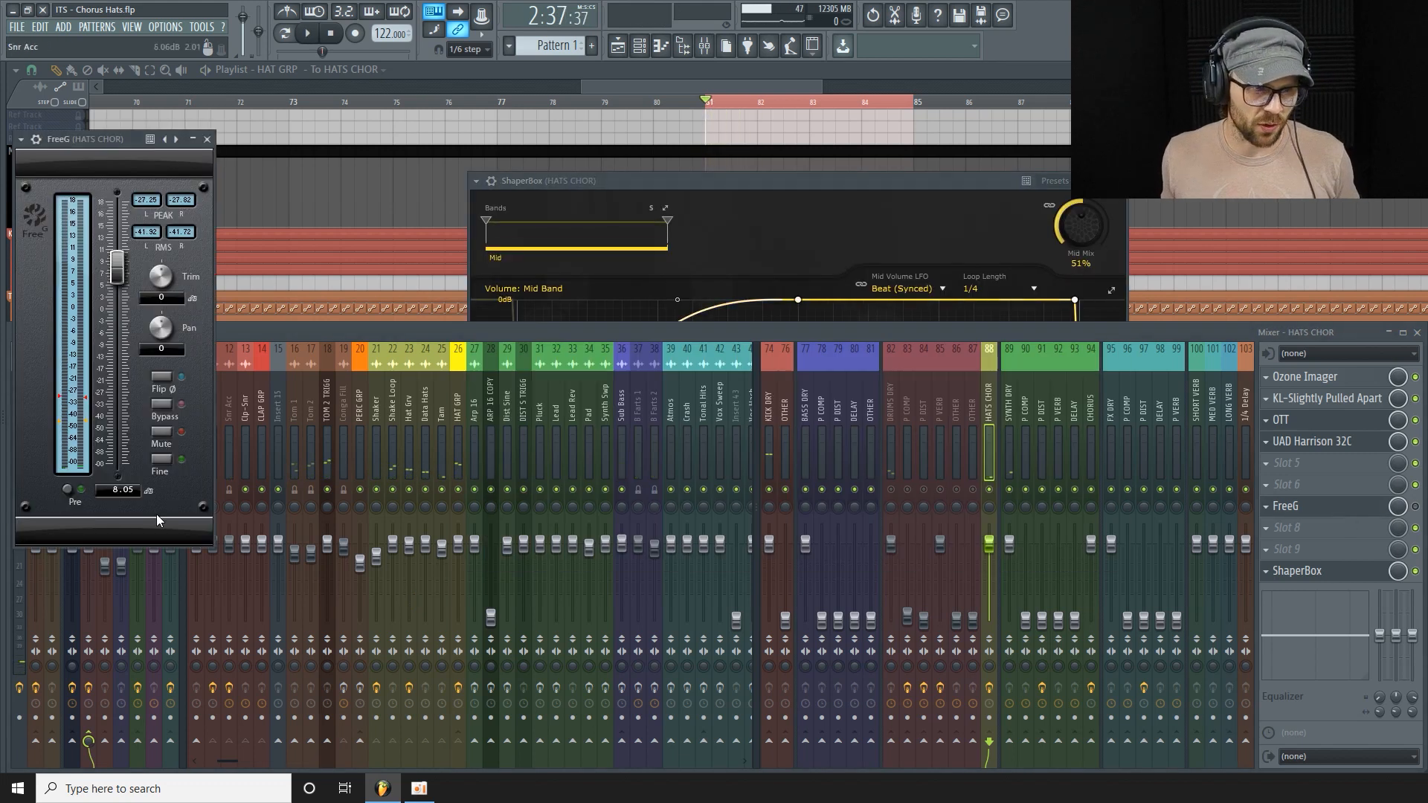
click(1416, 521)
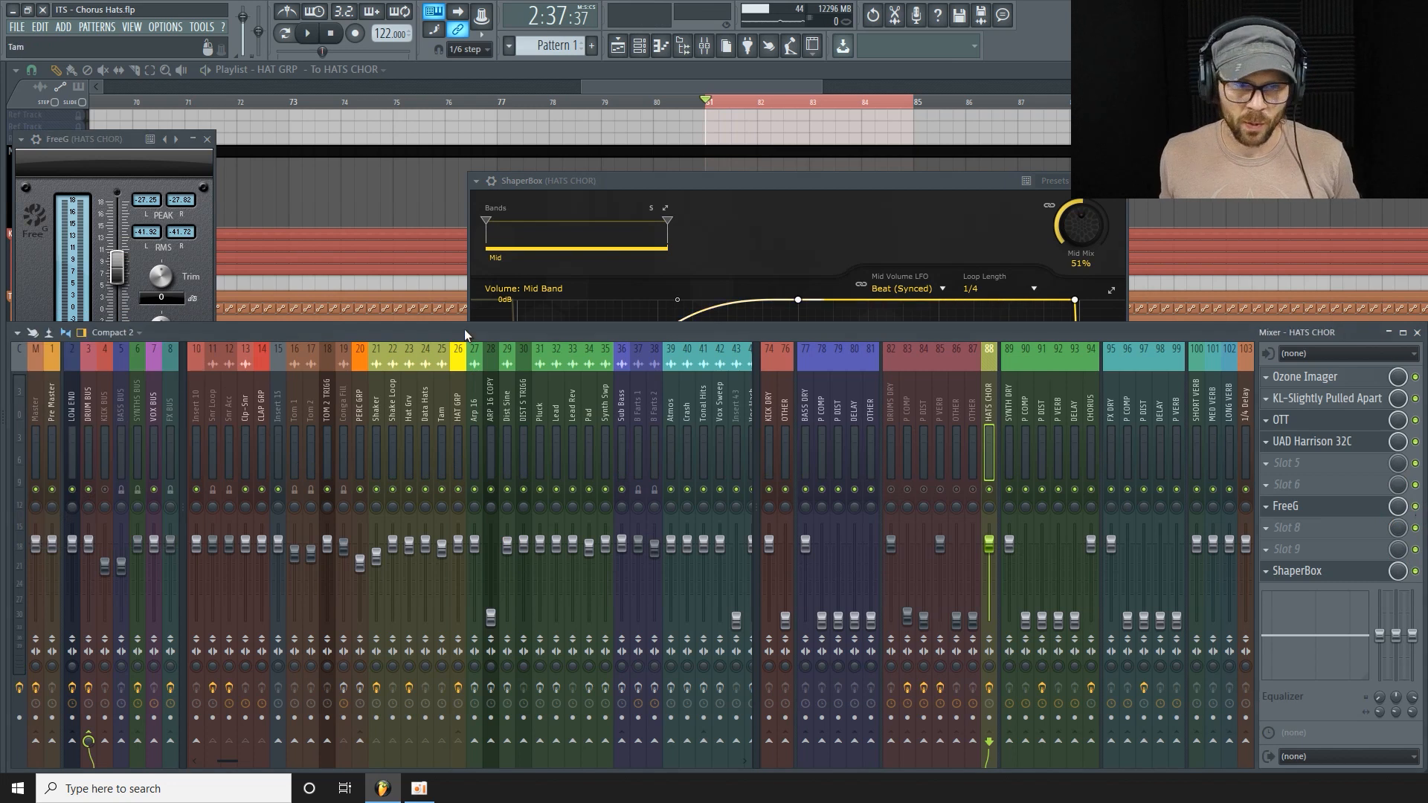
Audition the HATS CHOR channel from bar 81 with the mixer shown and the dry drum channels muted.
click(760, 86)
key(space)
key(F9)
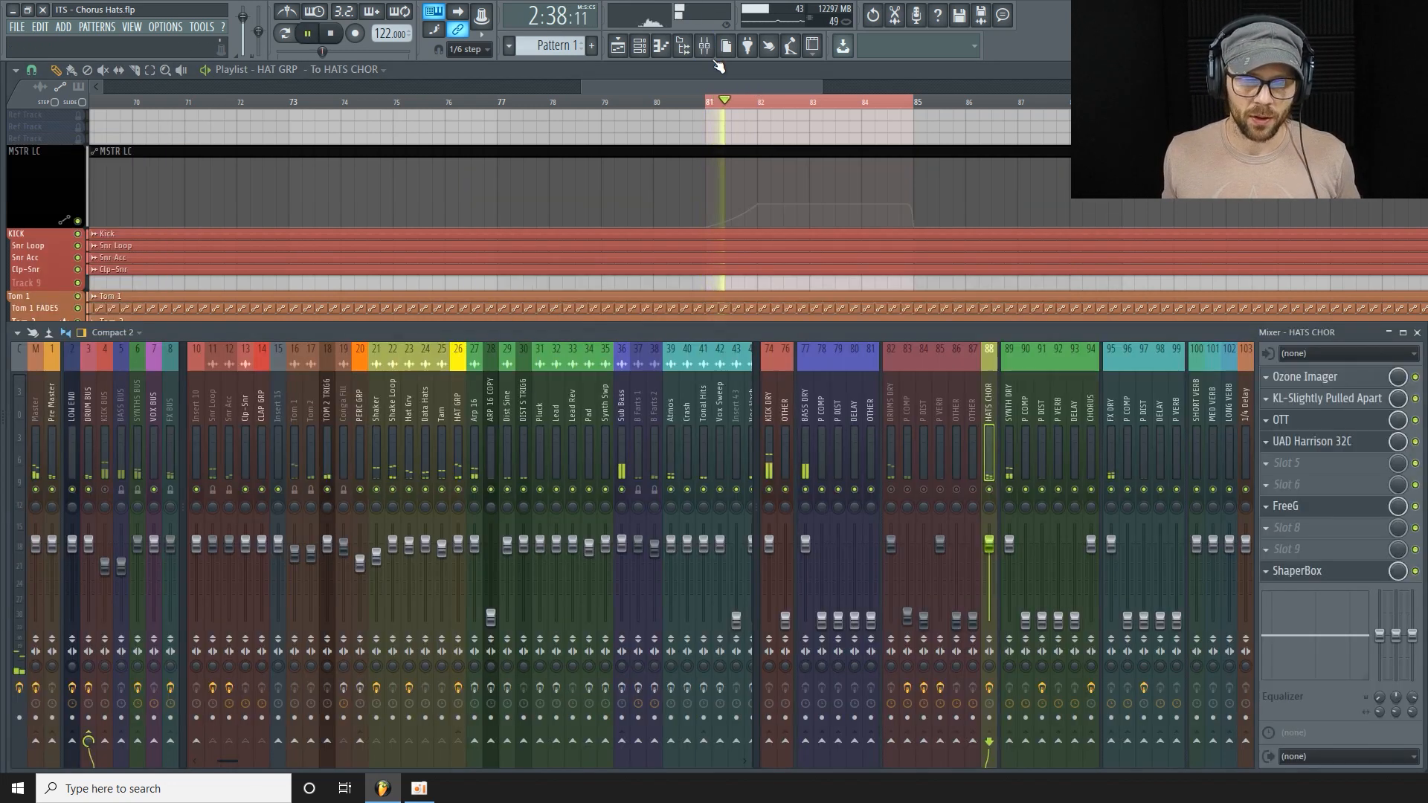
key(space)
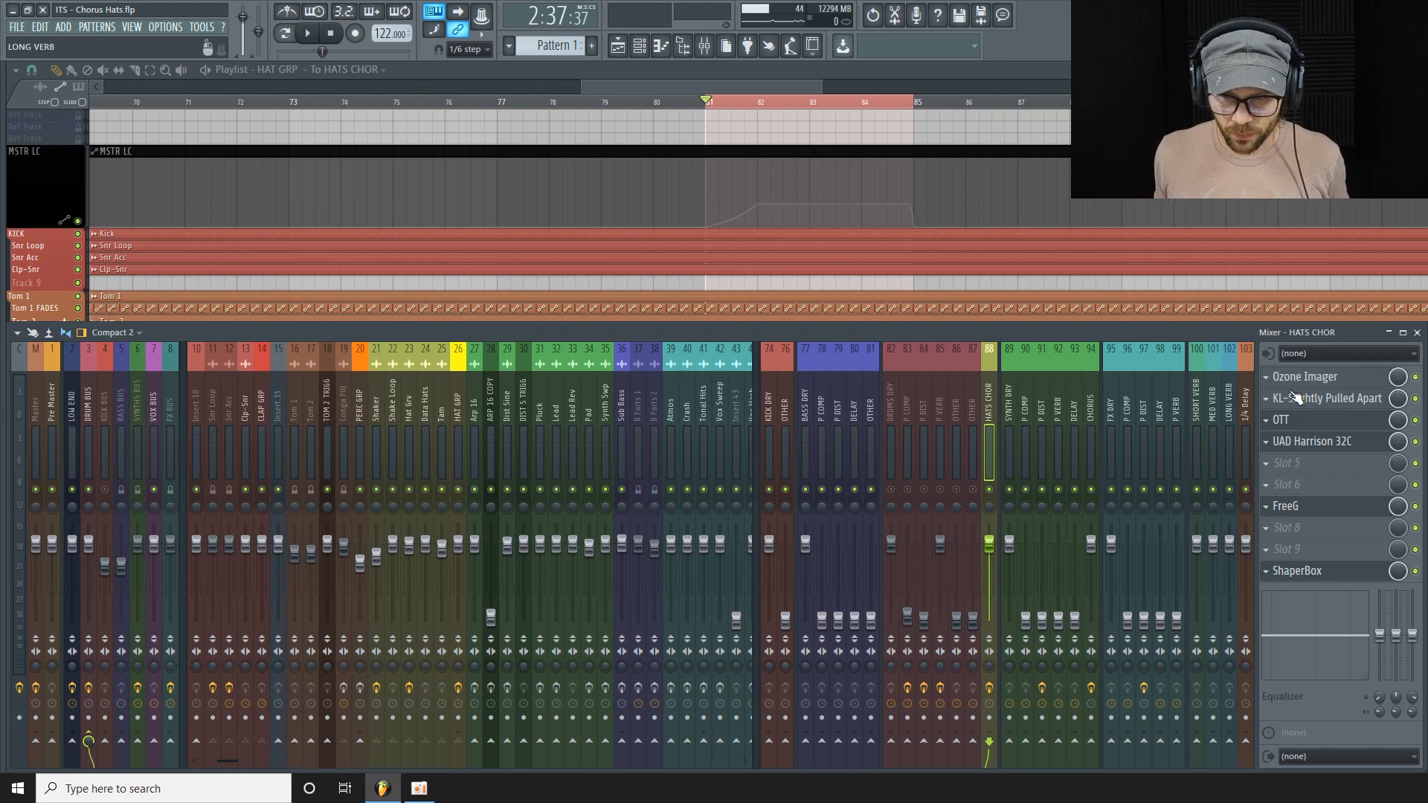
Open Ozone Imager on HATS CHOR and compare the sound with the plug-in bypassed and active during playback.
click(1361, 379)
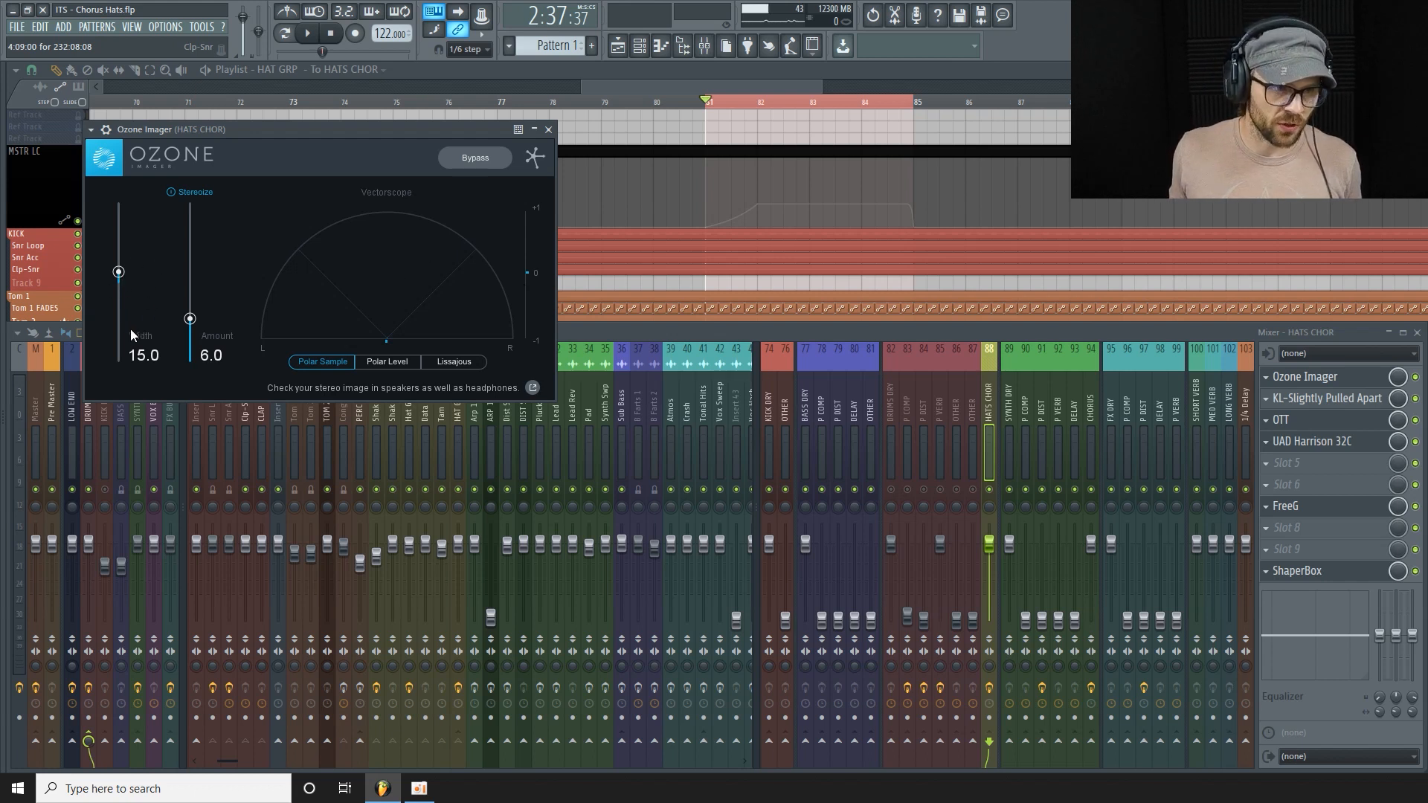
click(479, 159)
key(space)
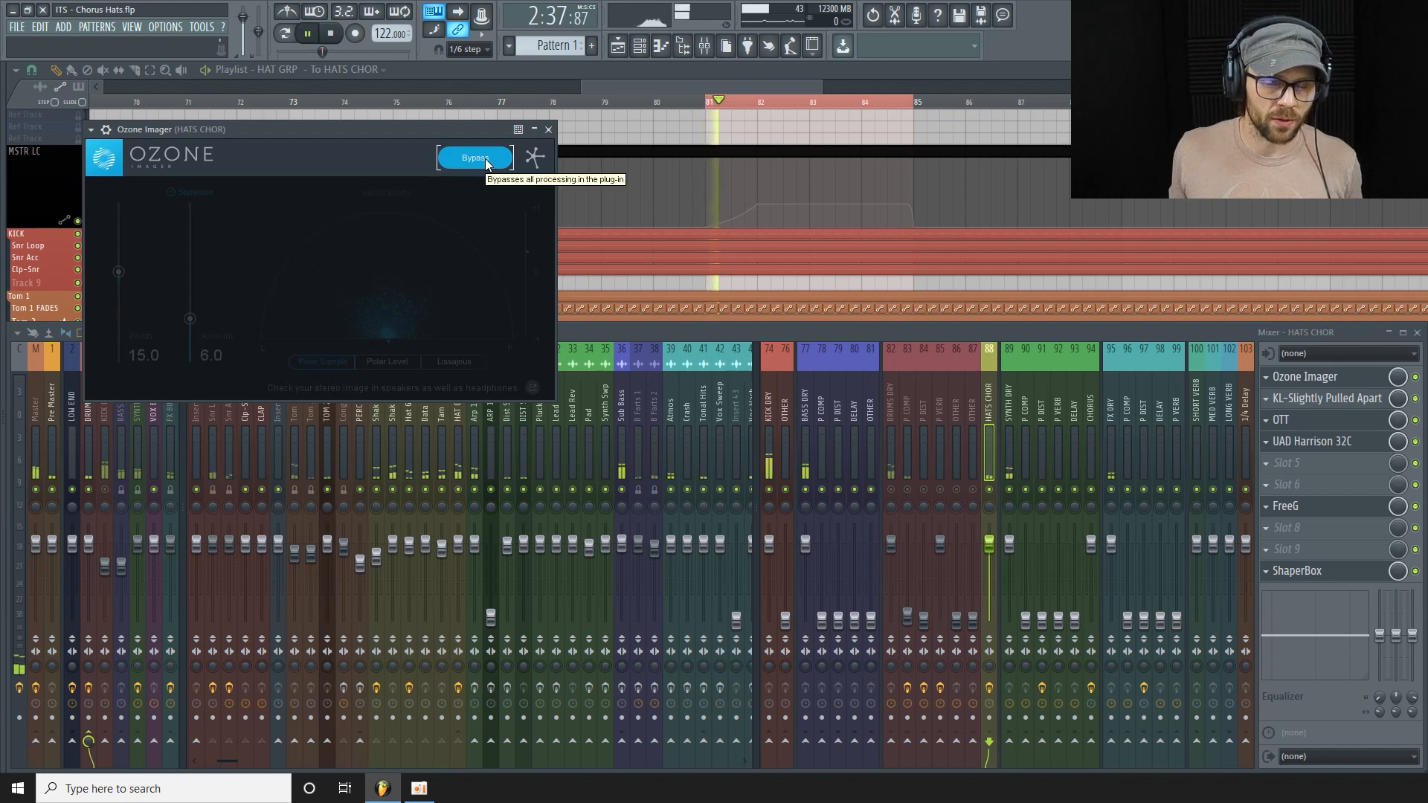
click(484, 158)
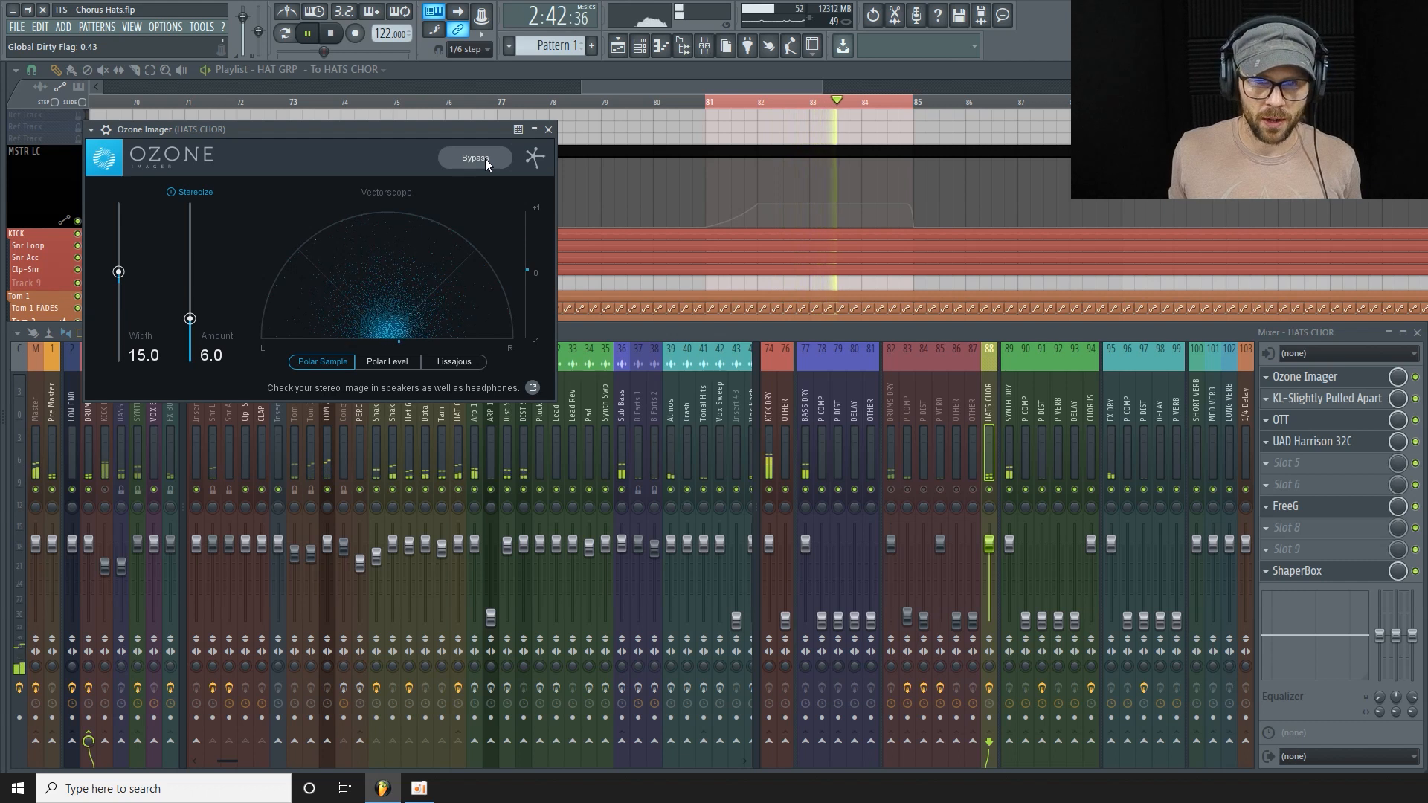
key(space)
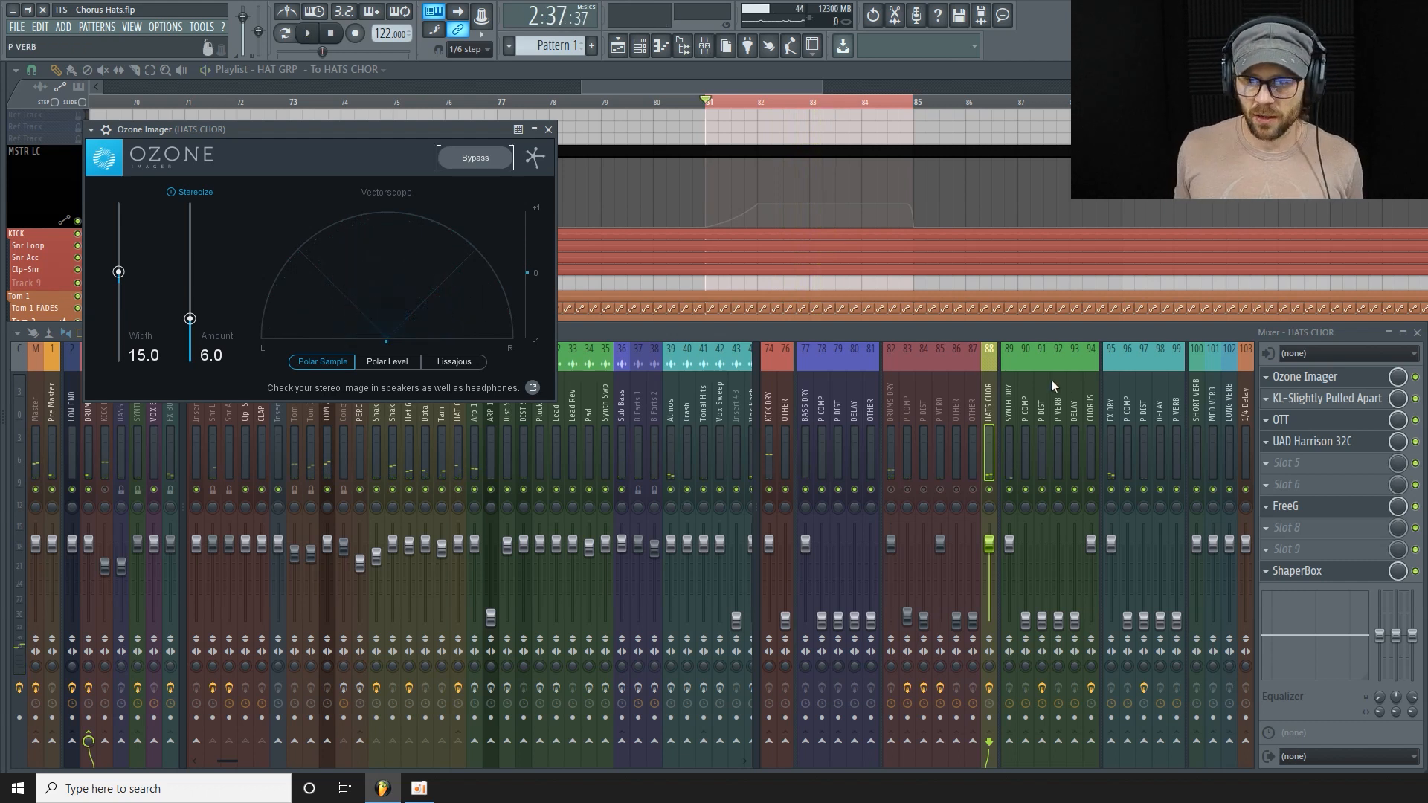
Open the KL-Slightly Pulled Apart chorus on HATS CHOR and compare playback with the effect off and on.
click(1352, 401)
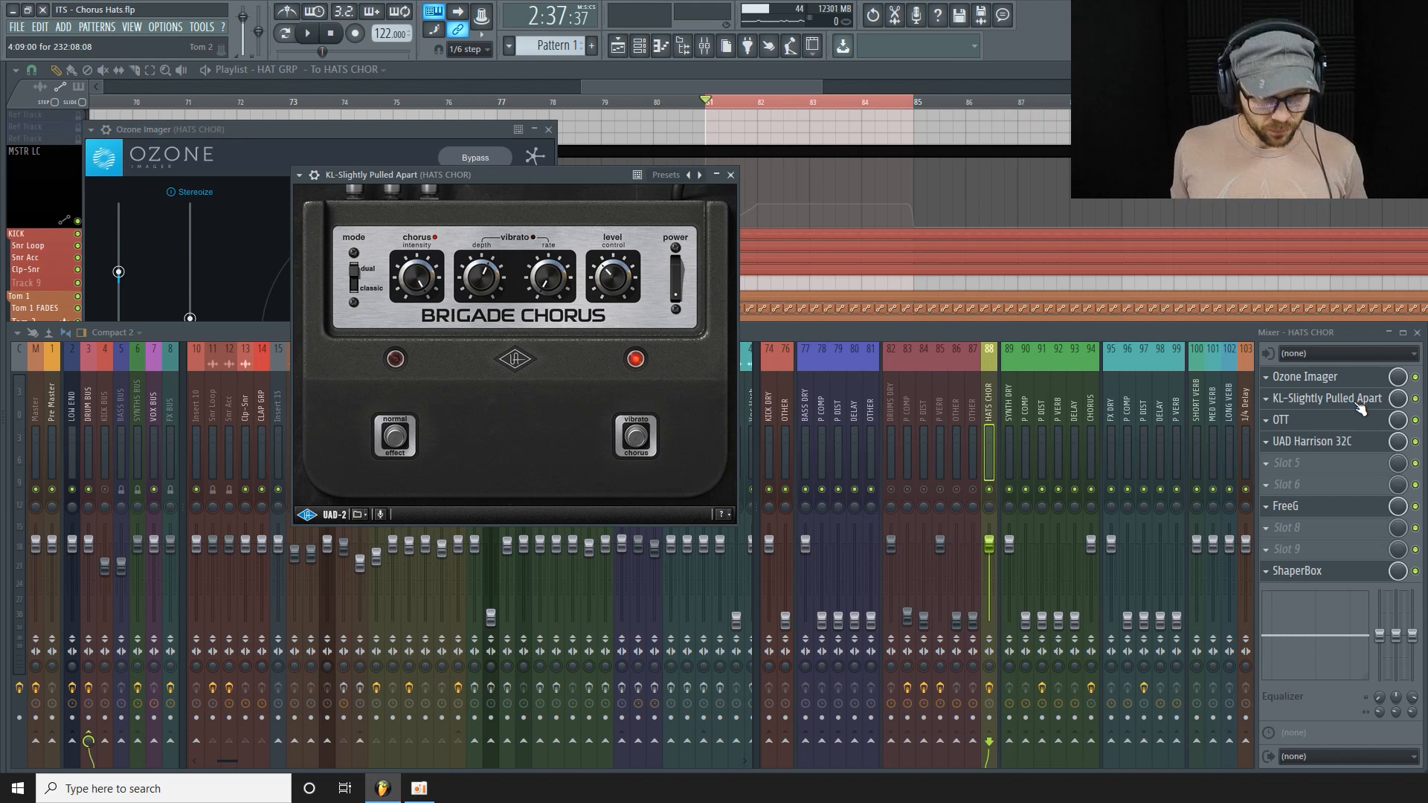
click(1418, 400)
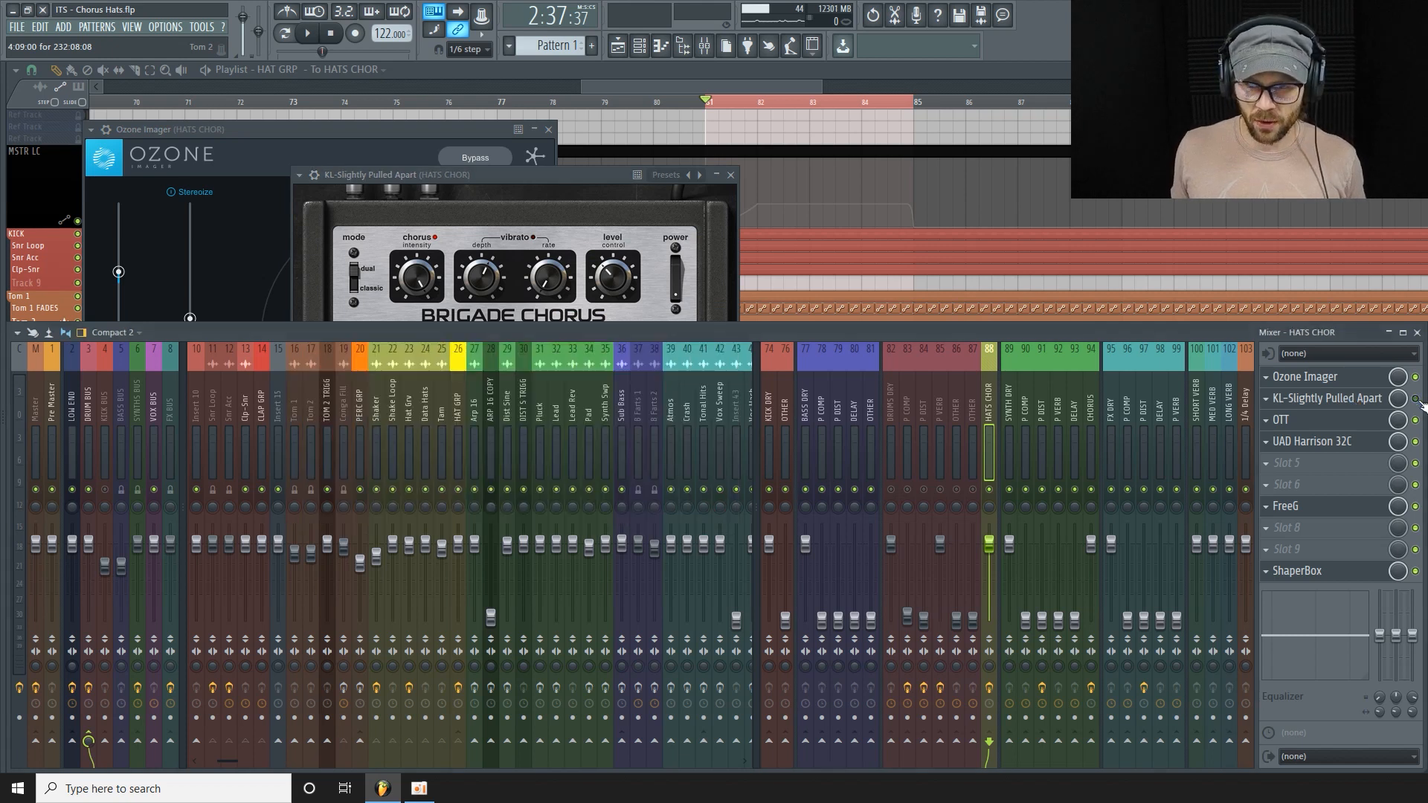
key(space)
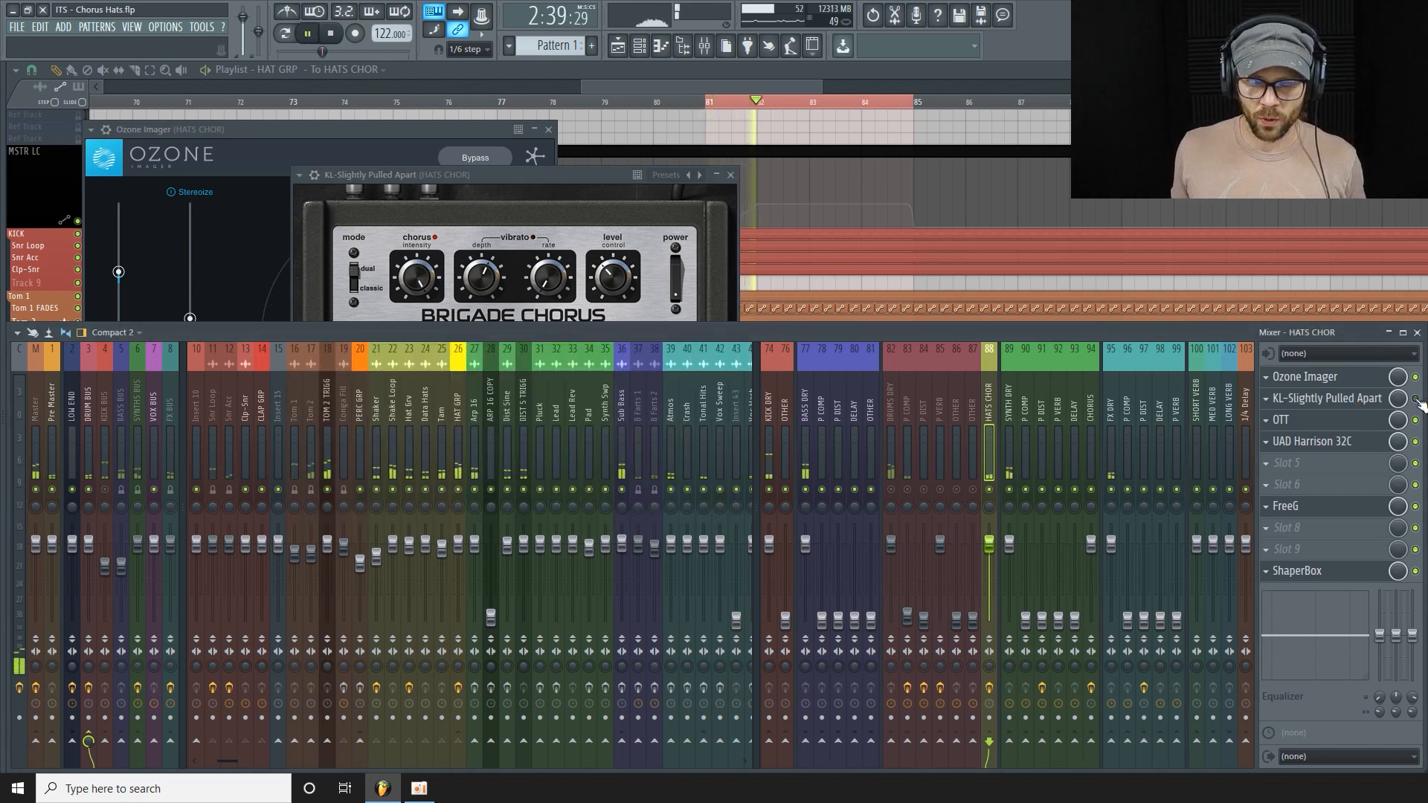
drag(551, 179, 540, 157)
click(1417, 400)
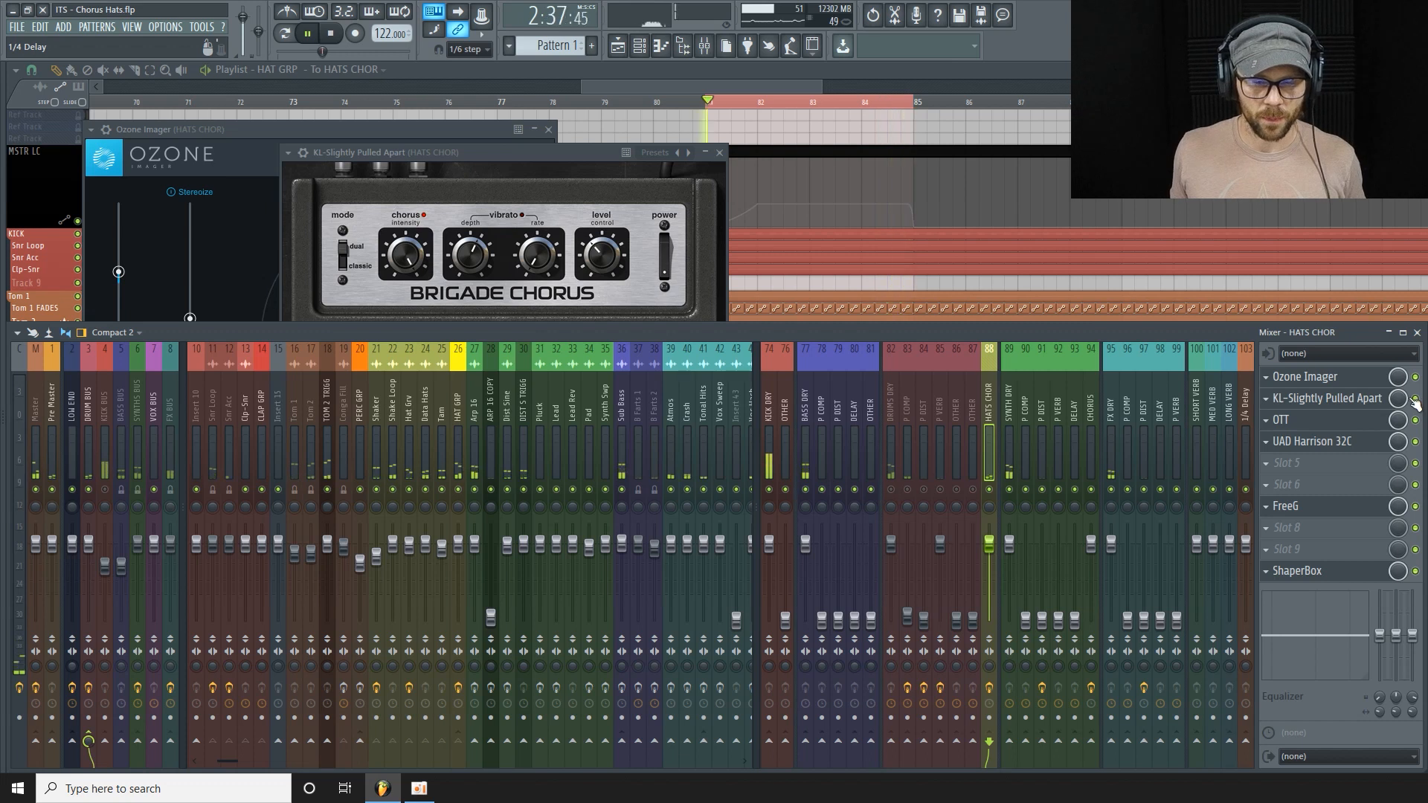
key(space)
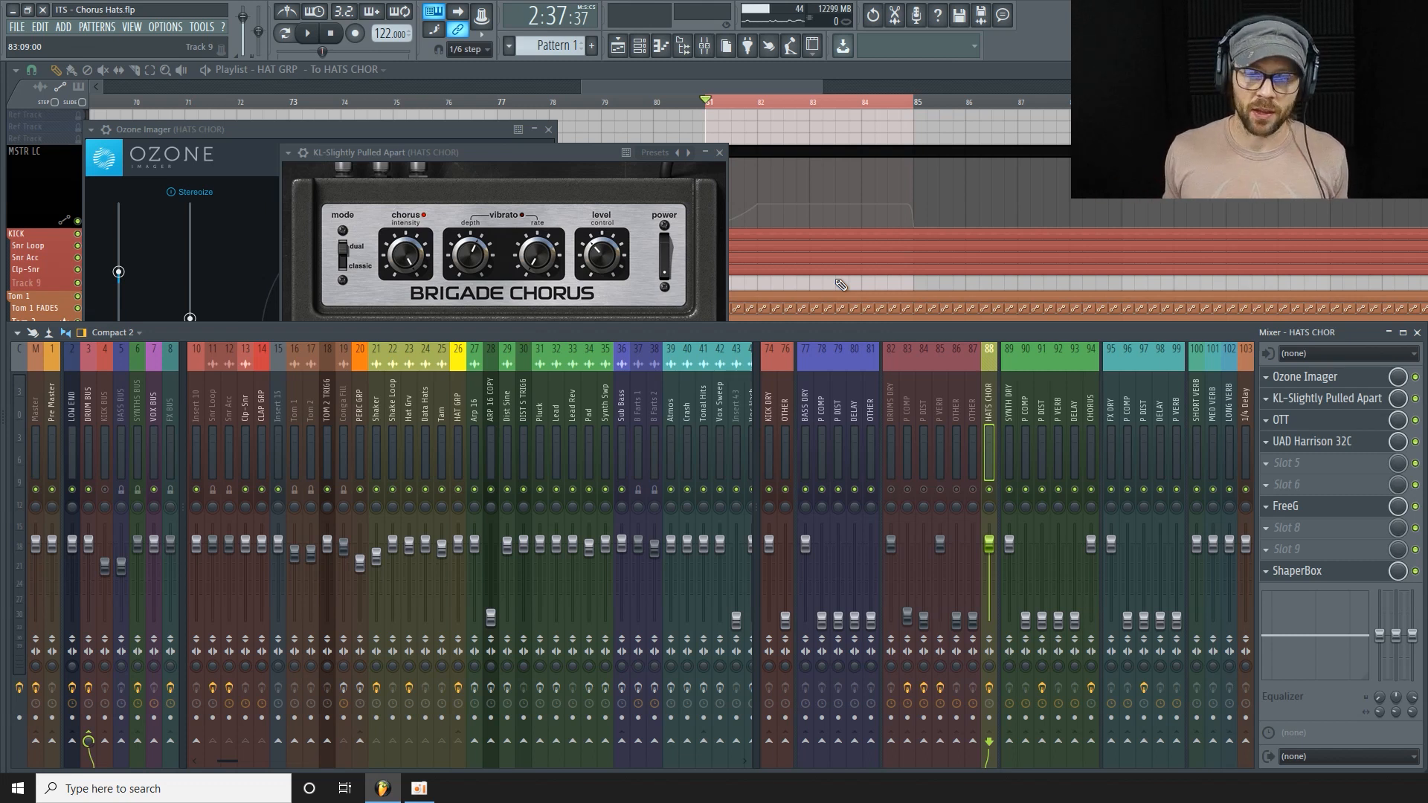
Open the UAD Harrison 32C and OTT on HATS CHOR and compare playback with OTT off and on.
click(1348, 440)
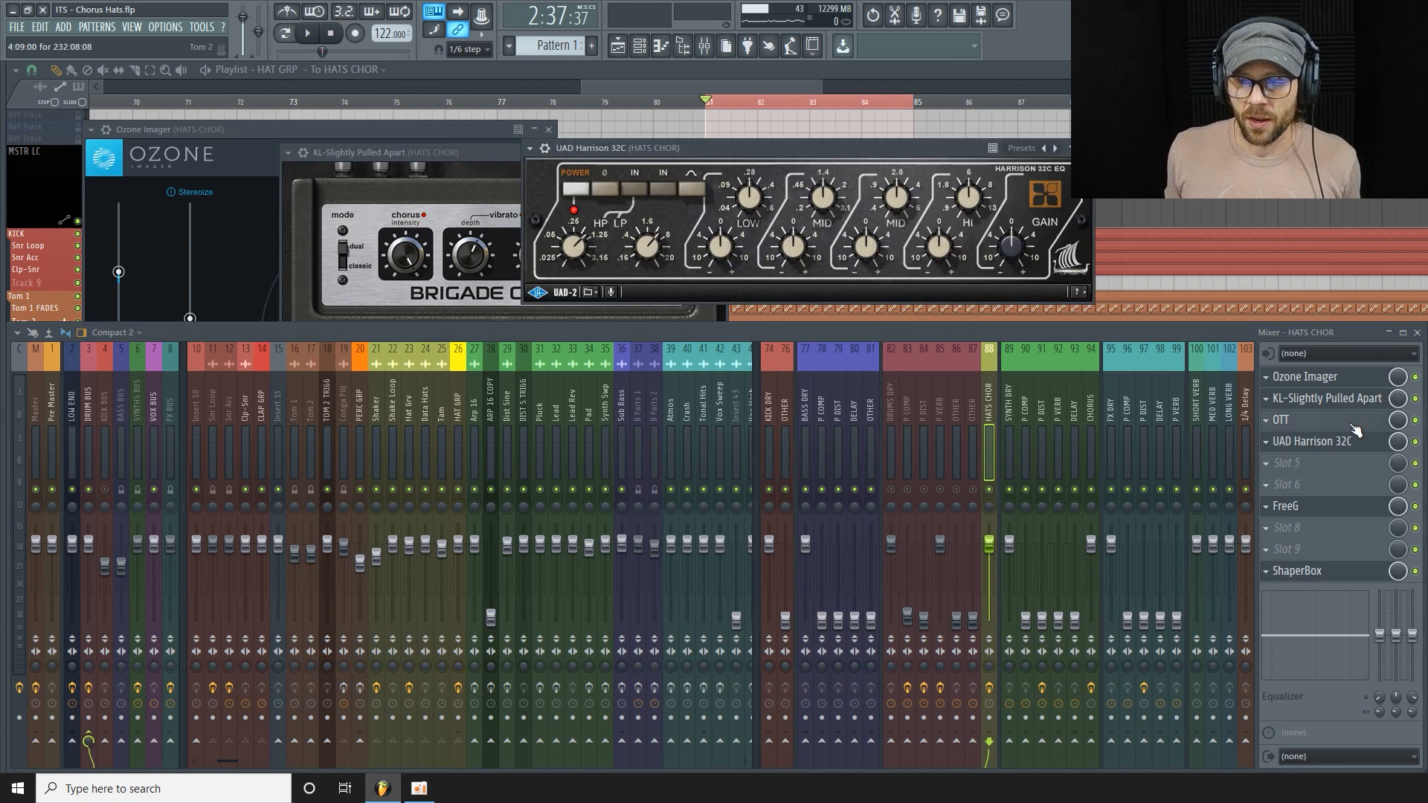
click(1339, 420)
drag(360, 213, 347, 239)
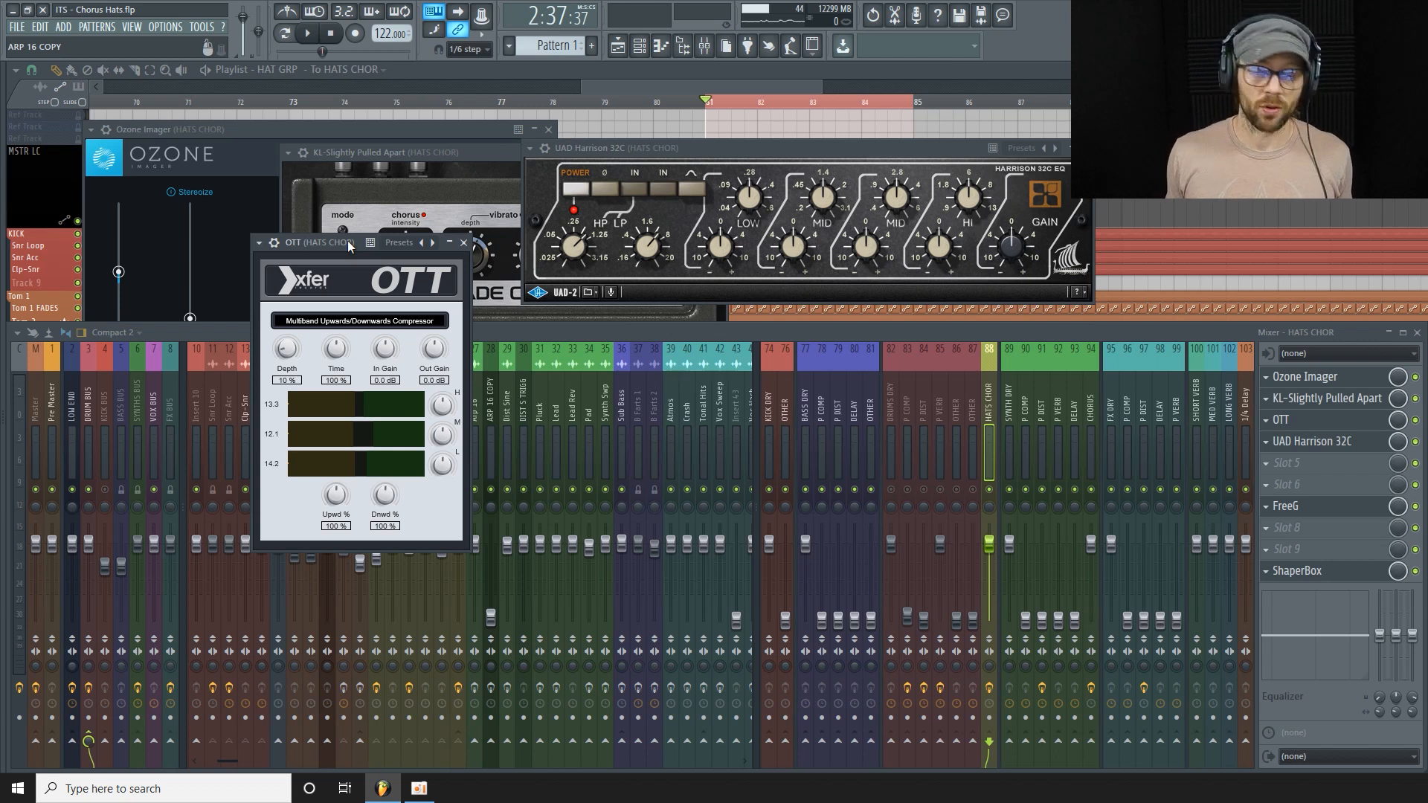
click(1416, 421)
key(space)
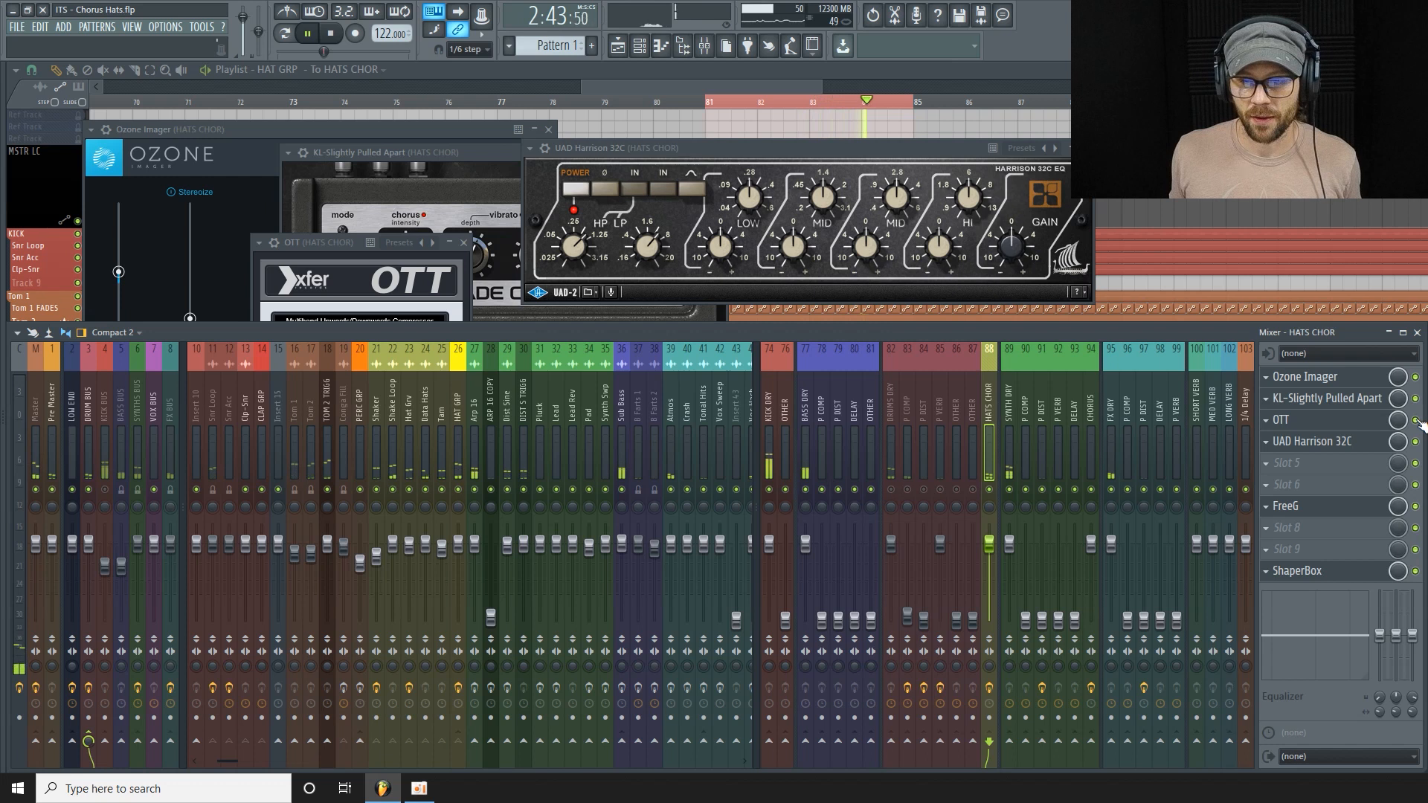
key(space)
Bring up the UAD Harrison 32C EQ and compare playback with its power off and on.
click(1371, 446)
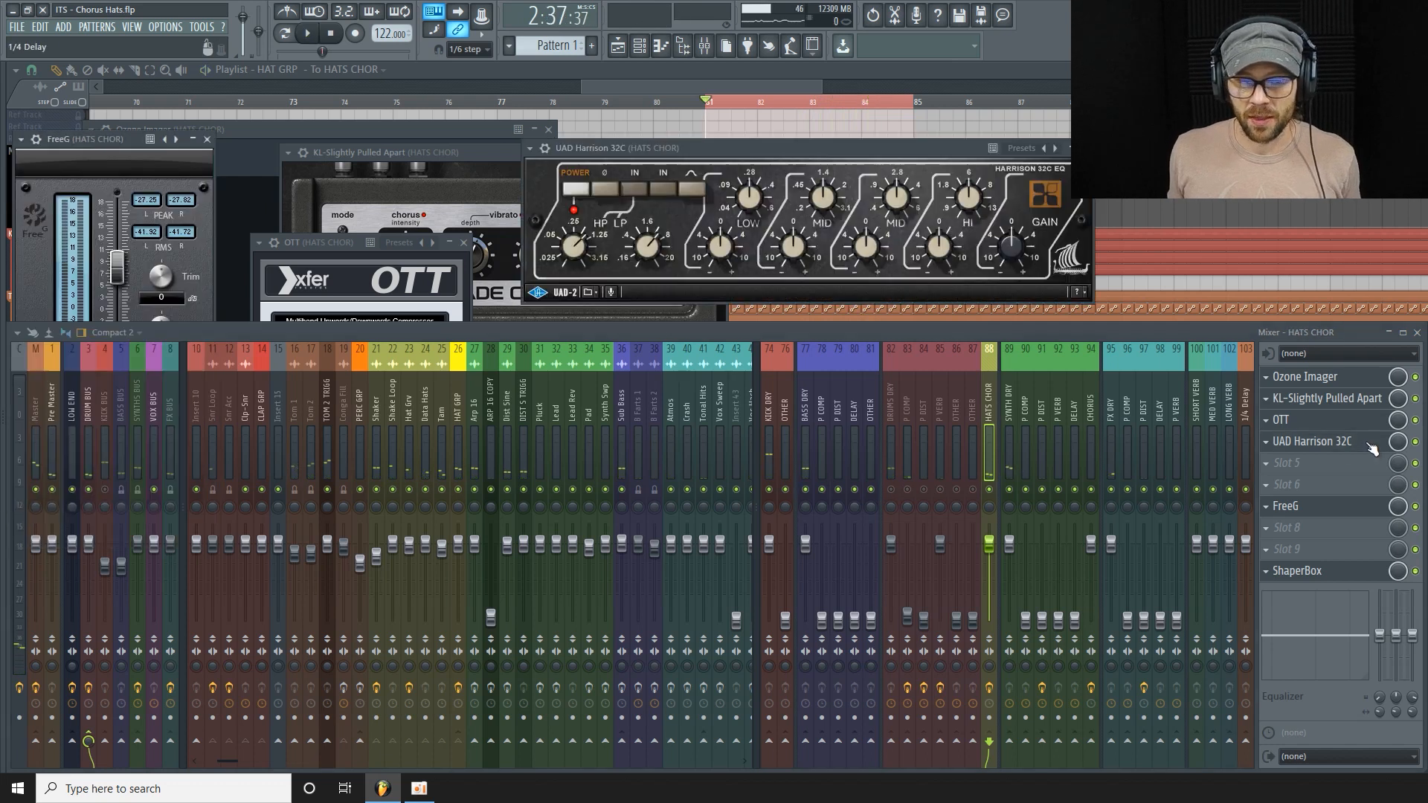
click(1371, 446)
drag(812, 156, 763, 165)
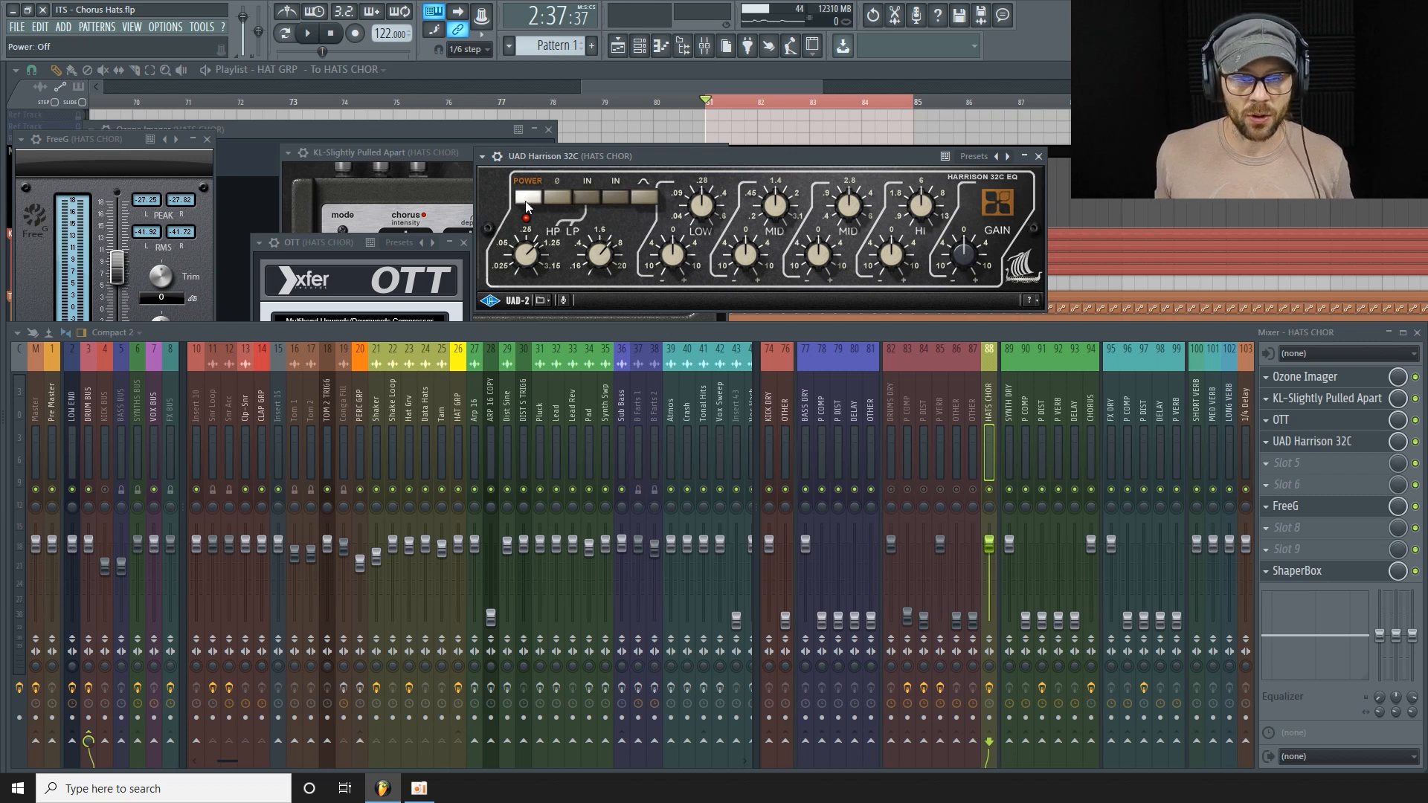
key(space)
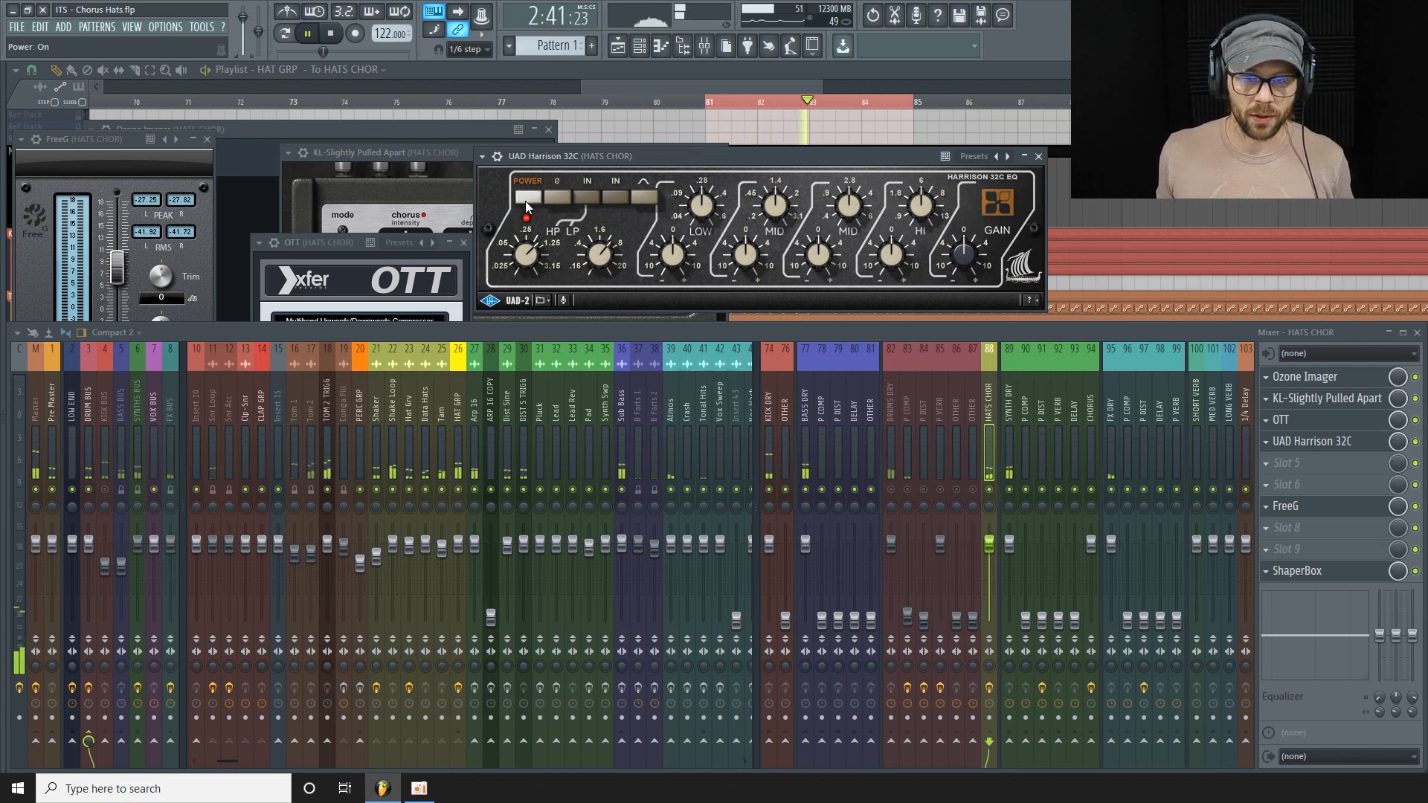
click(525, 201)
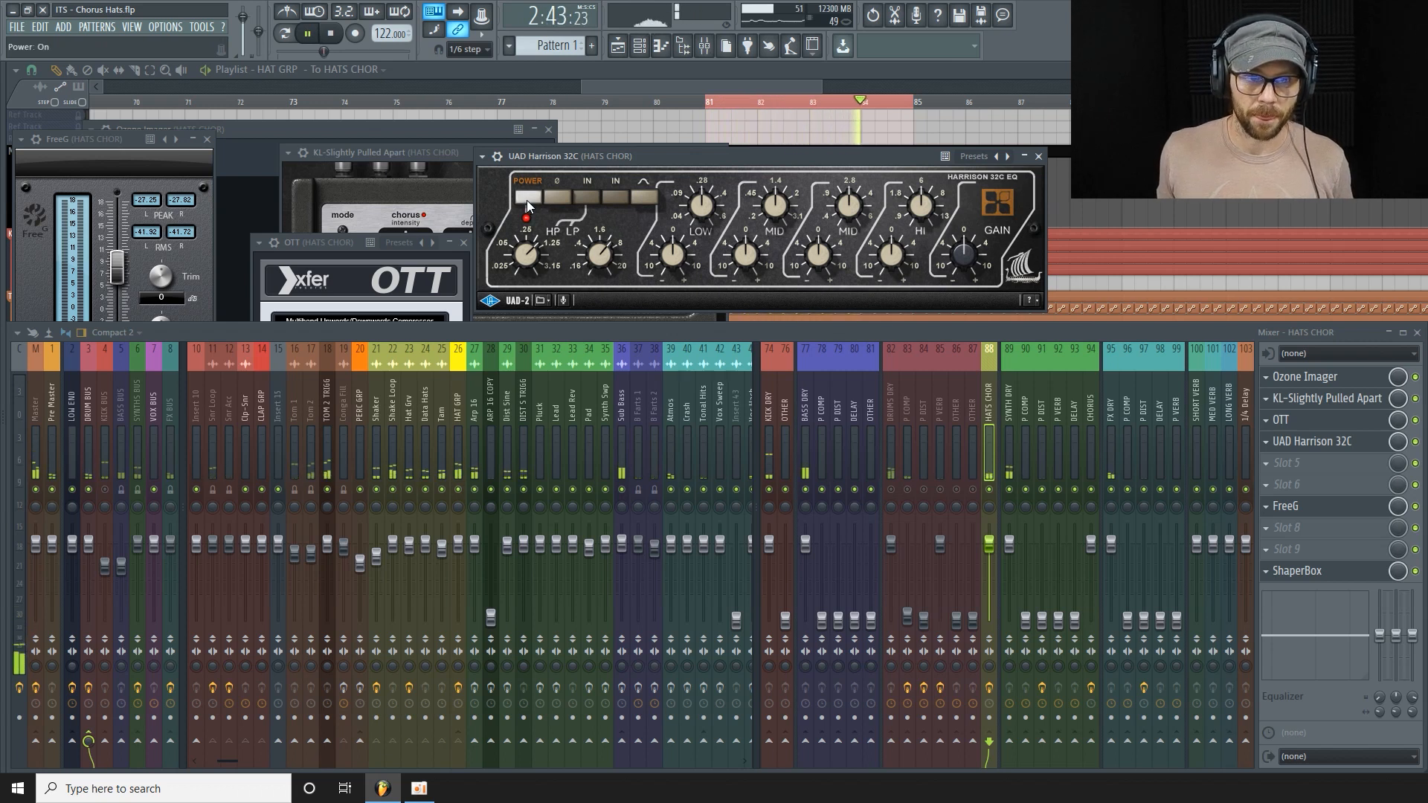
click(530, 203)
key(space)
Bring up ShaperBox on HATS CHOR and compare playback with its volume ducking on and off.
click(1373, 513)
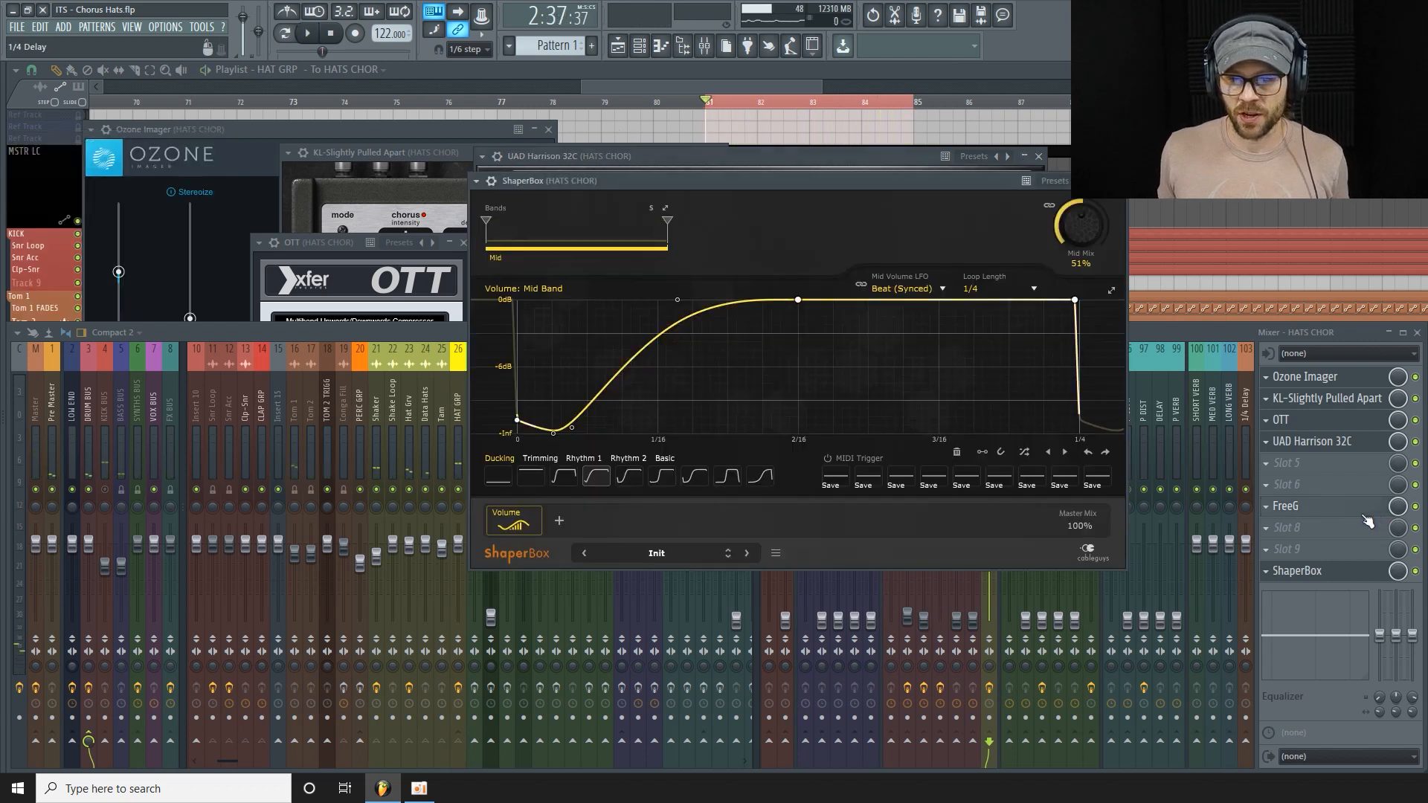
click(1312, 571)
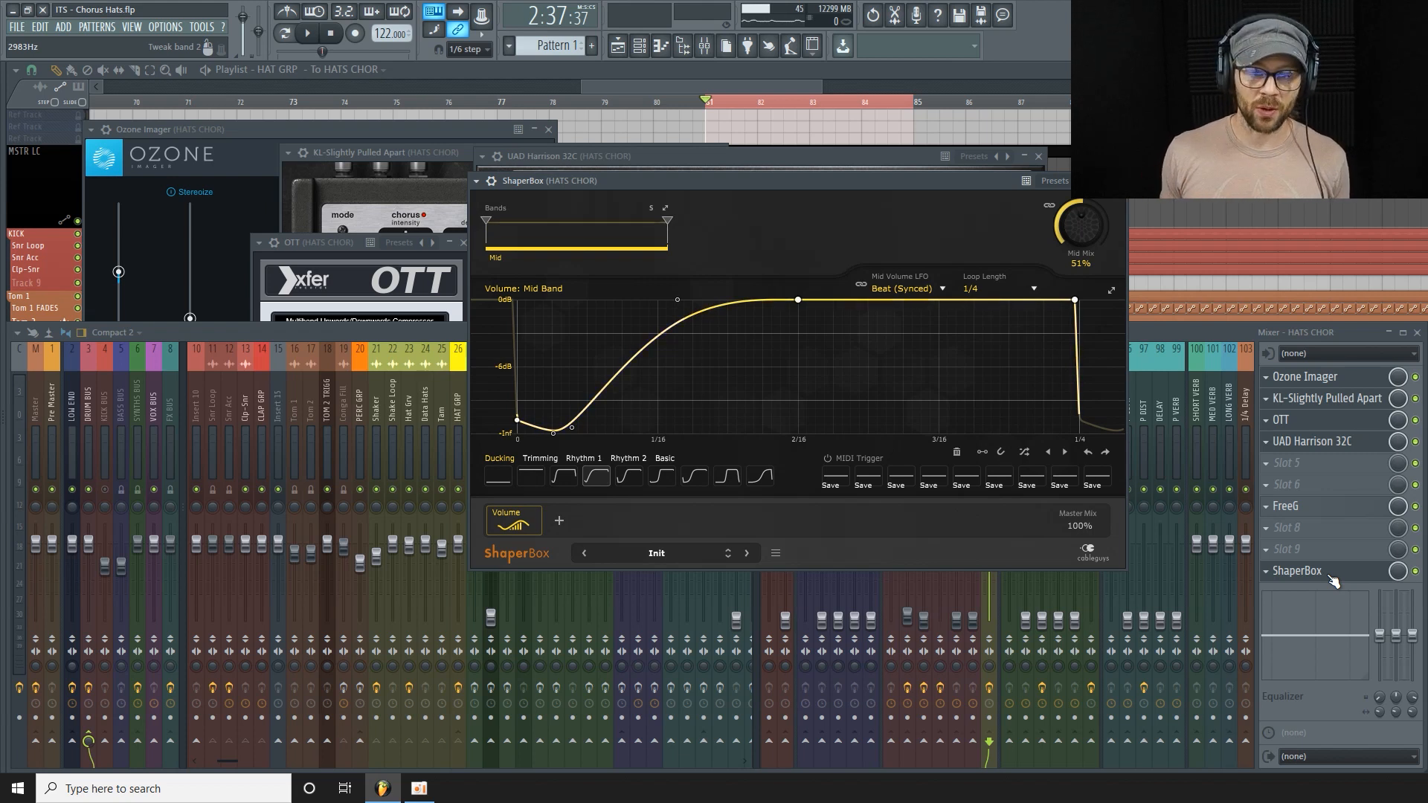
key(space)
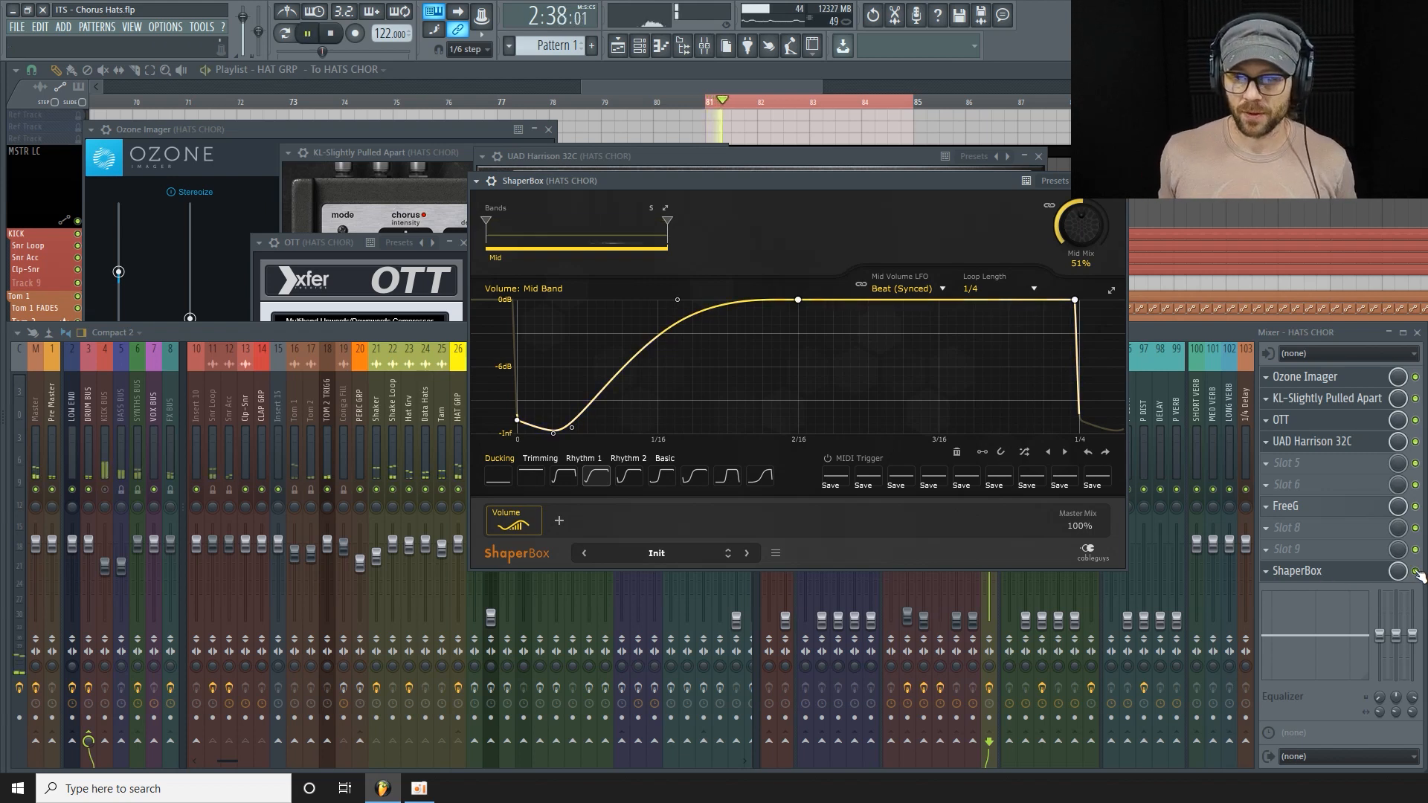
click(1415, 572)
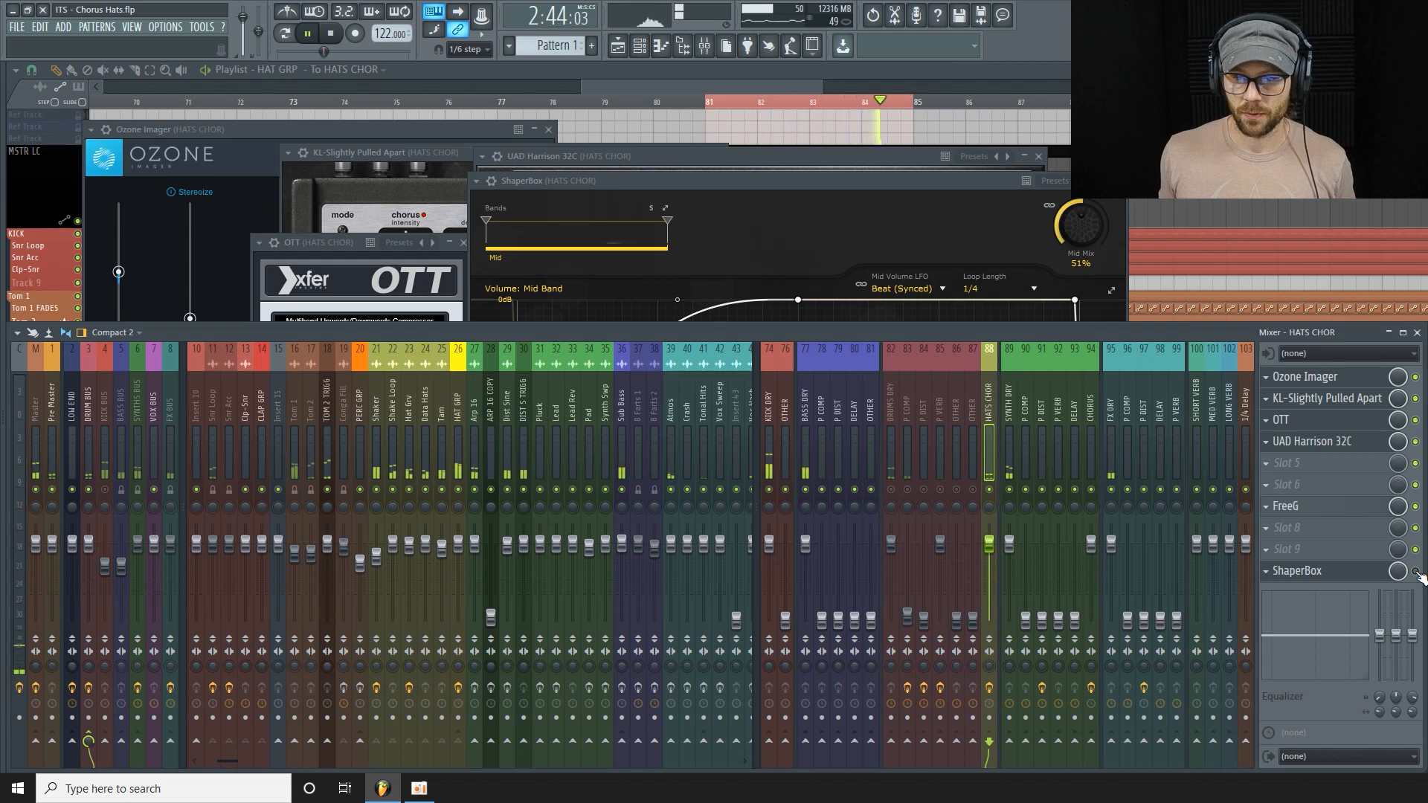
key(space)
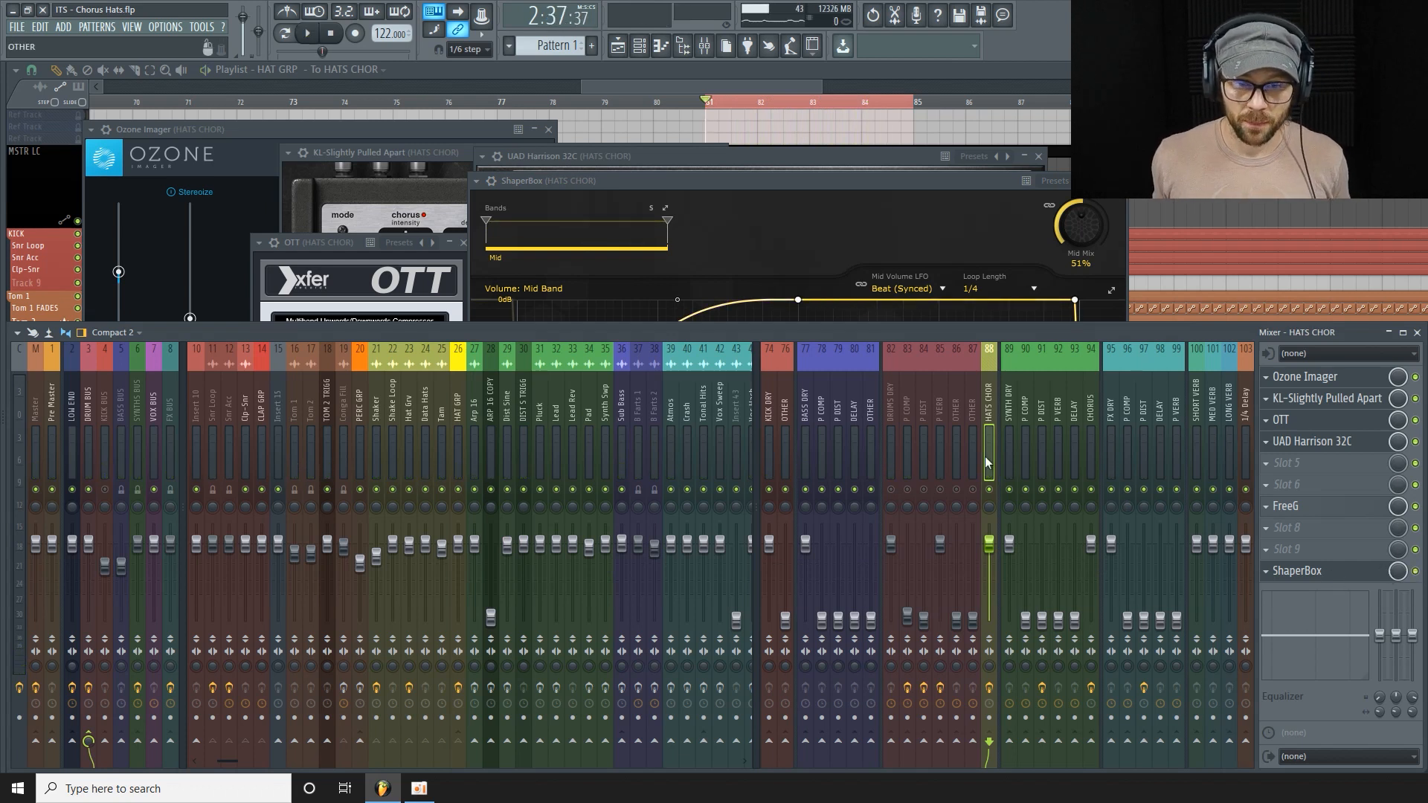
Unmute the drum channels from DRUMS DRY through the last drum OTHER and lower the HATS CHOR fader.
drag(896, 497, 974, 497)
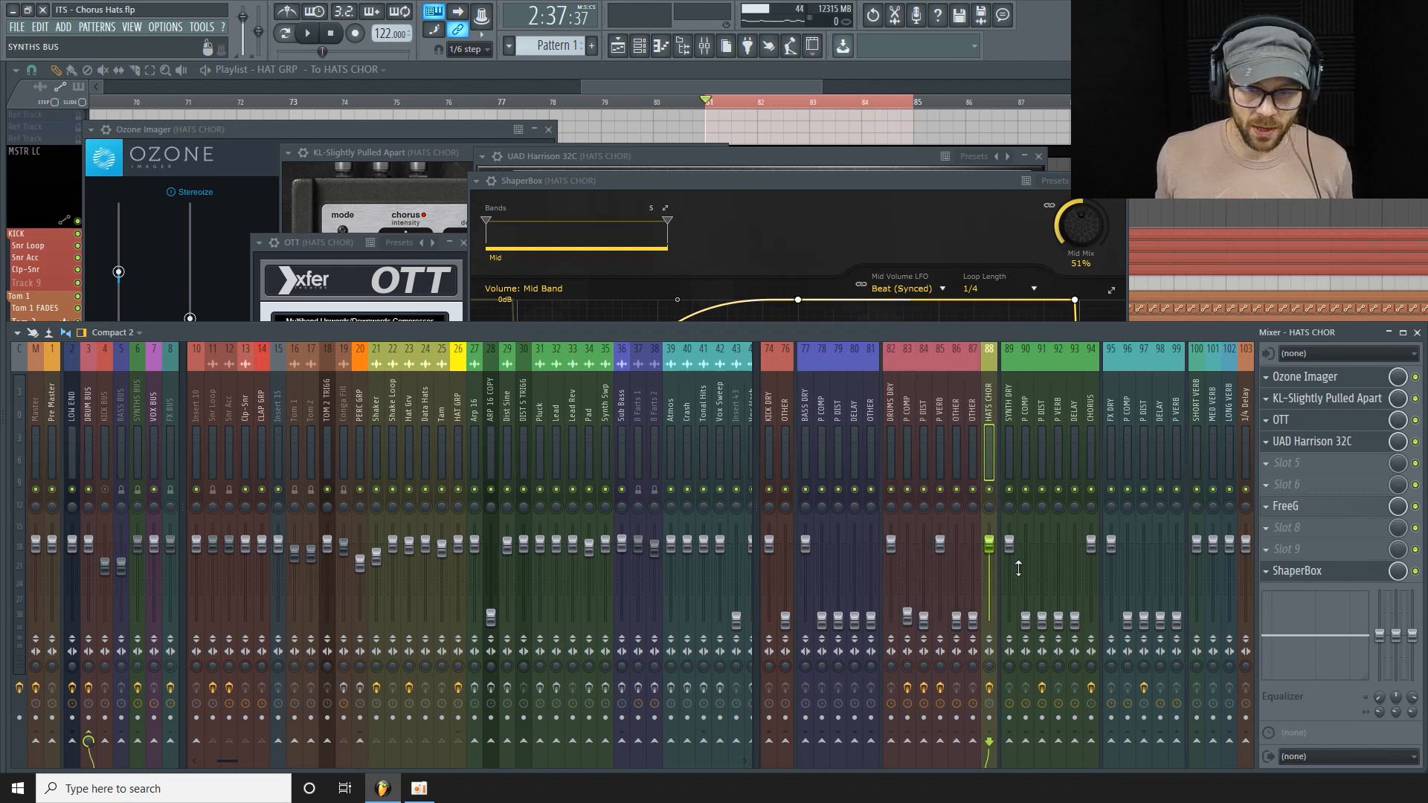
drag(992, 557, 991, 632)
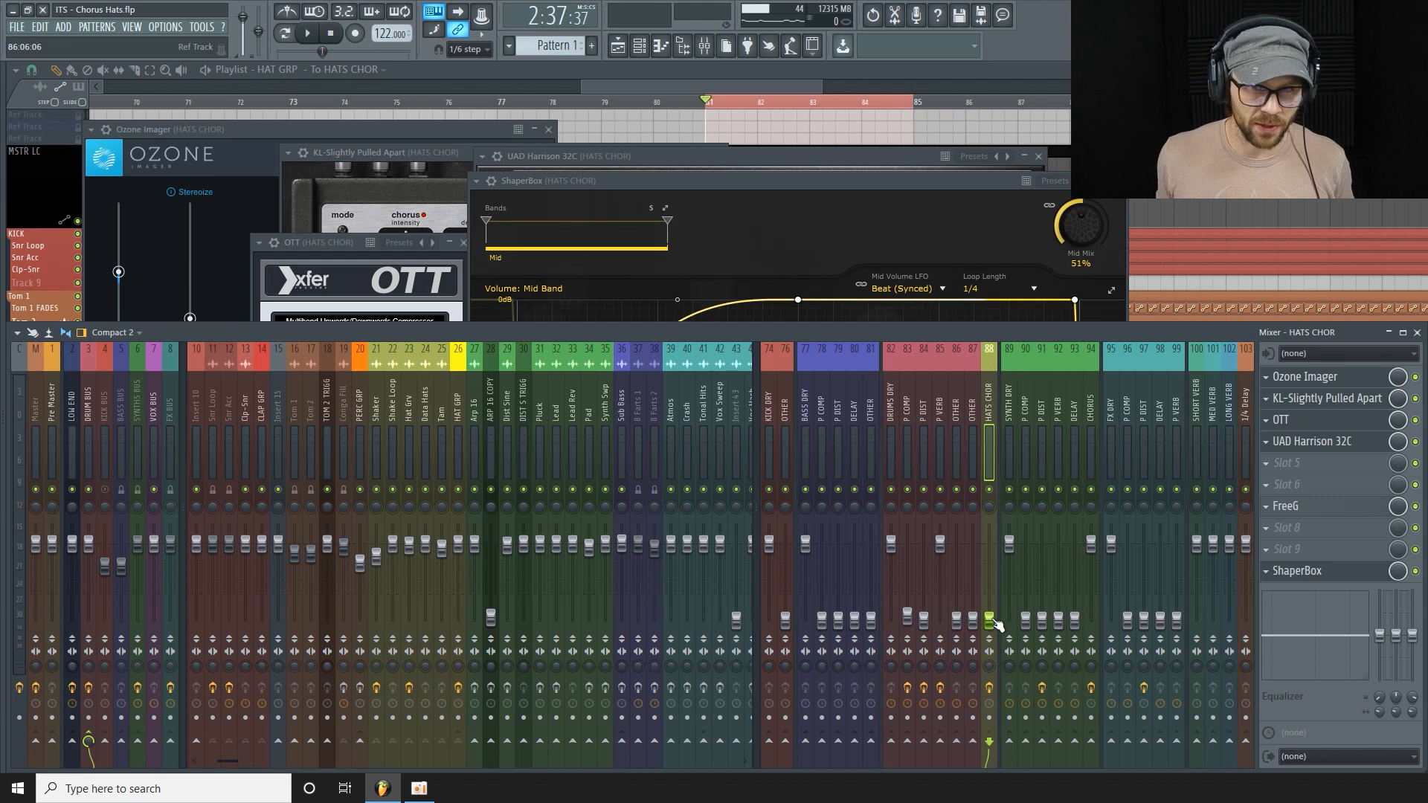
Play the full mix from bar 81 and raise the HATS CHOR fader to 100% (0.0 dB) during playback.
click(778, 84)
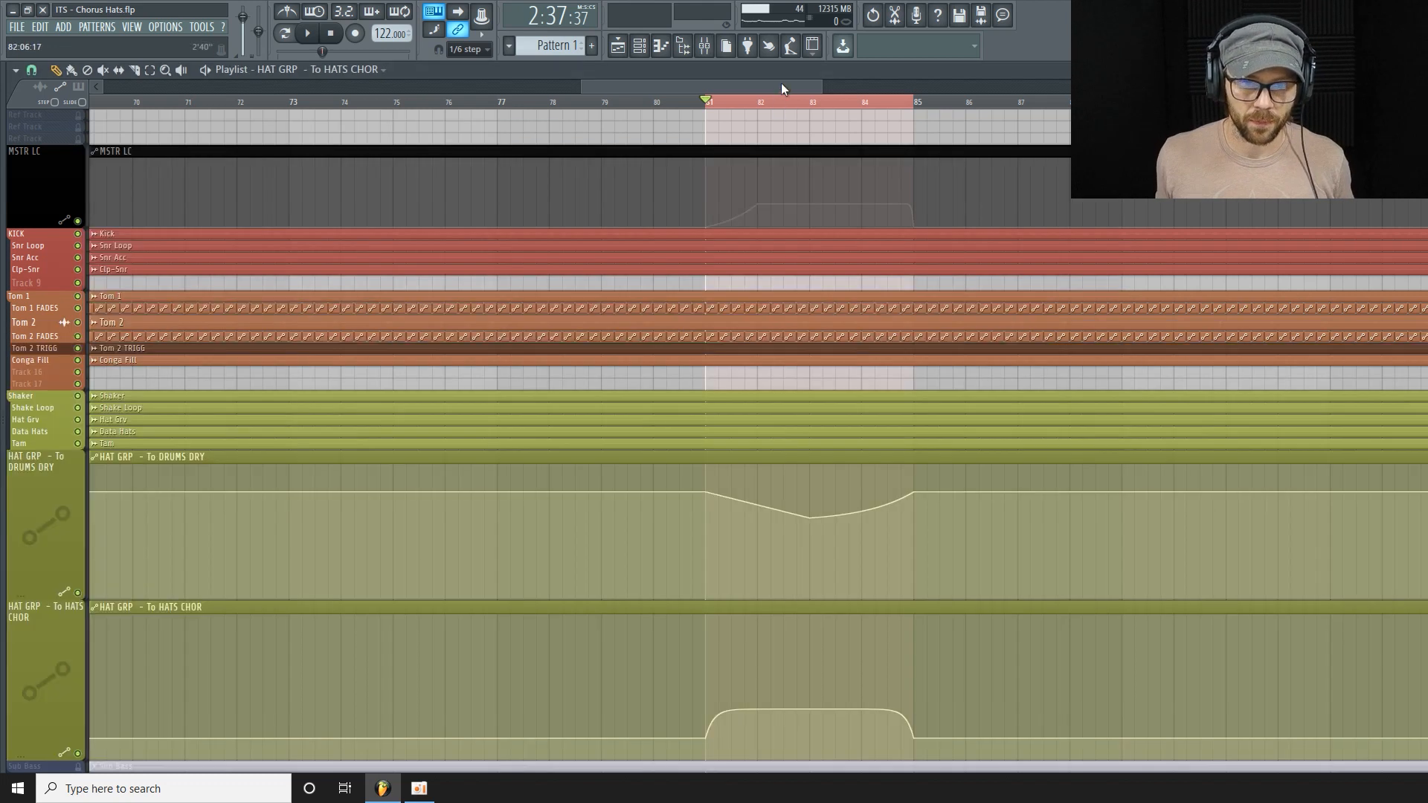
click(704, 45)
key(space)
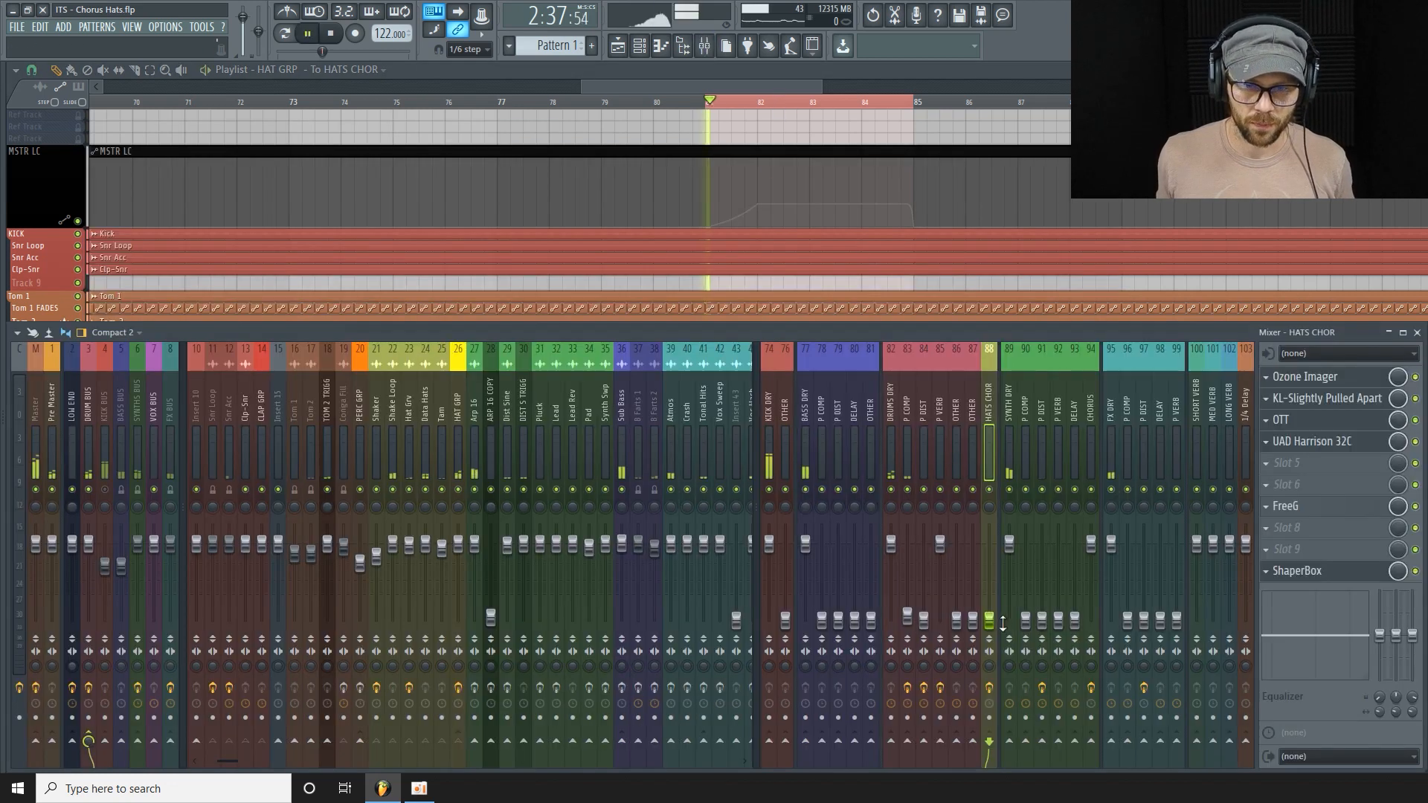
key(space)
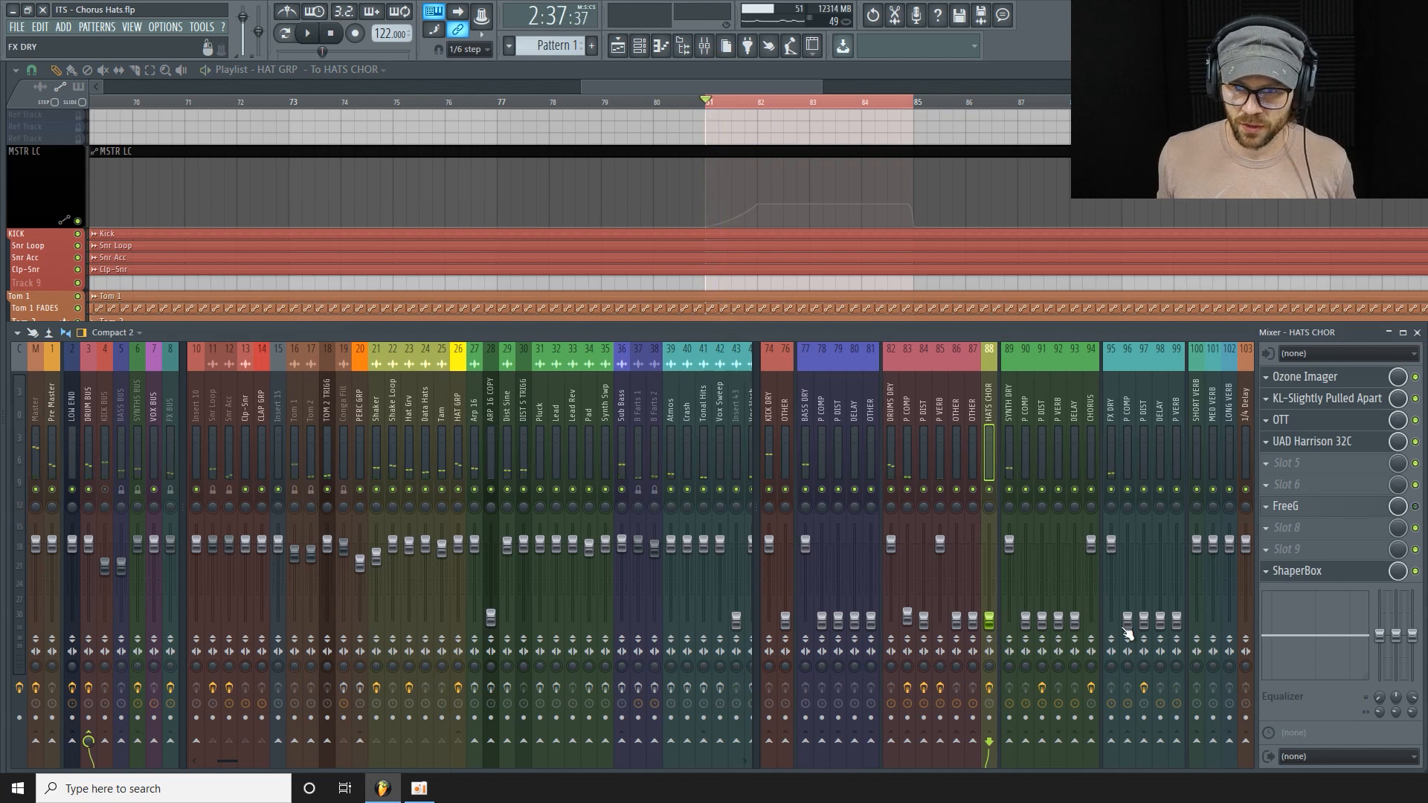
key(space)
drag(989, 611, 988, 544)
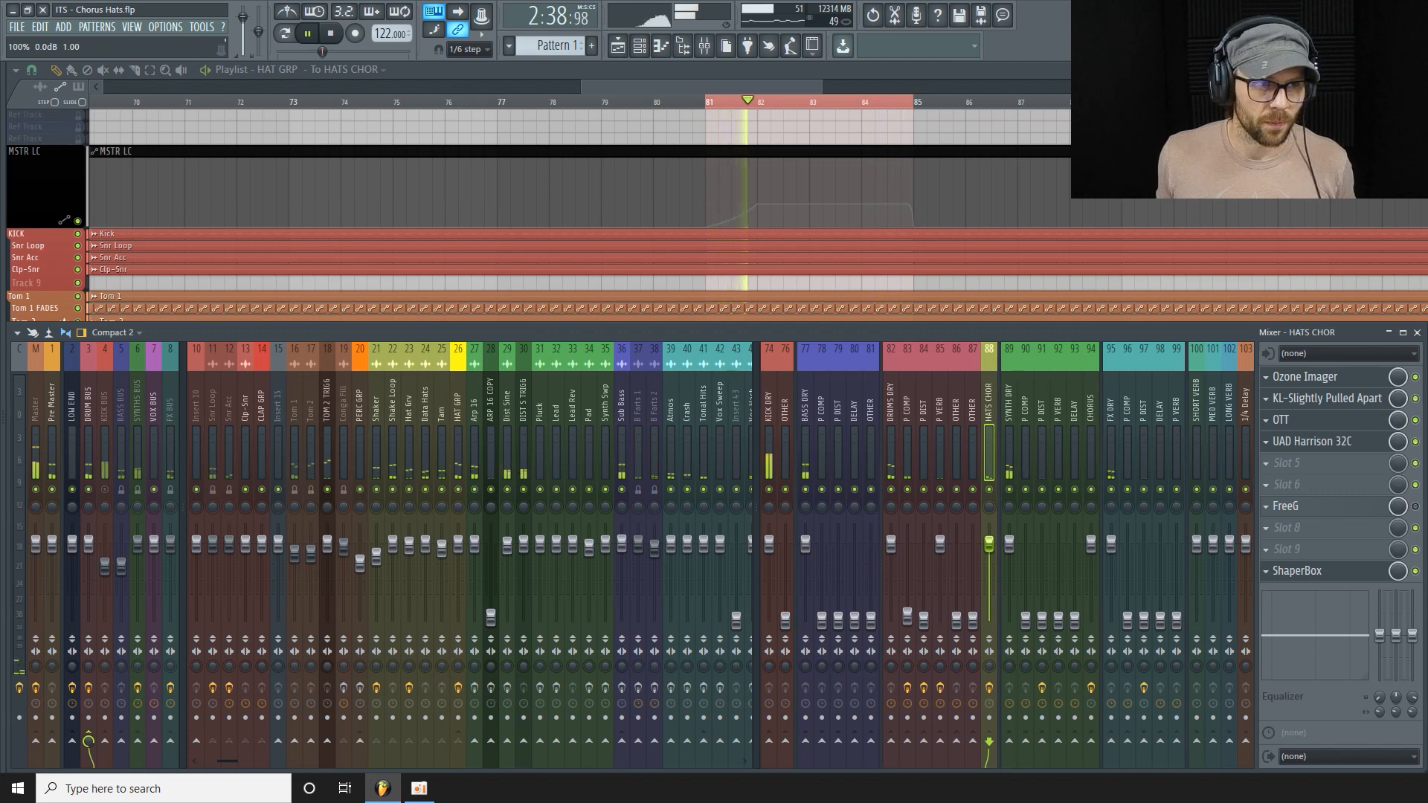
Toggle the HATS CHOR channel's mute during playback to compare the mix with and without it, and stop playback.
click(989, 489)
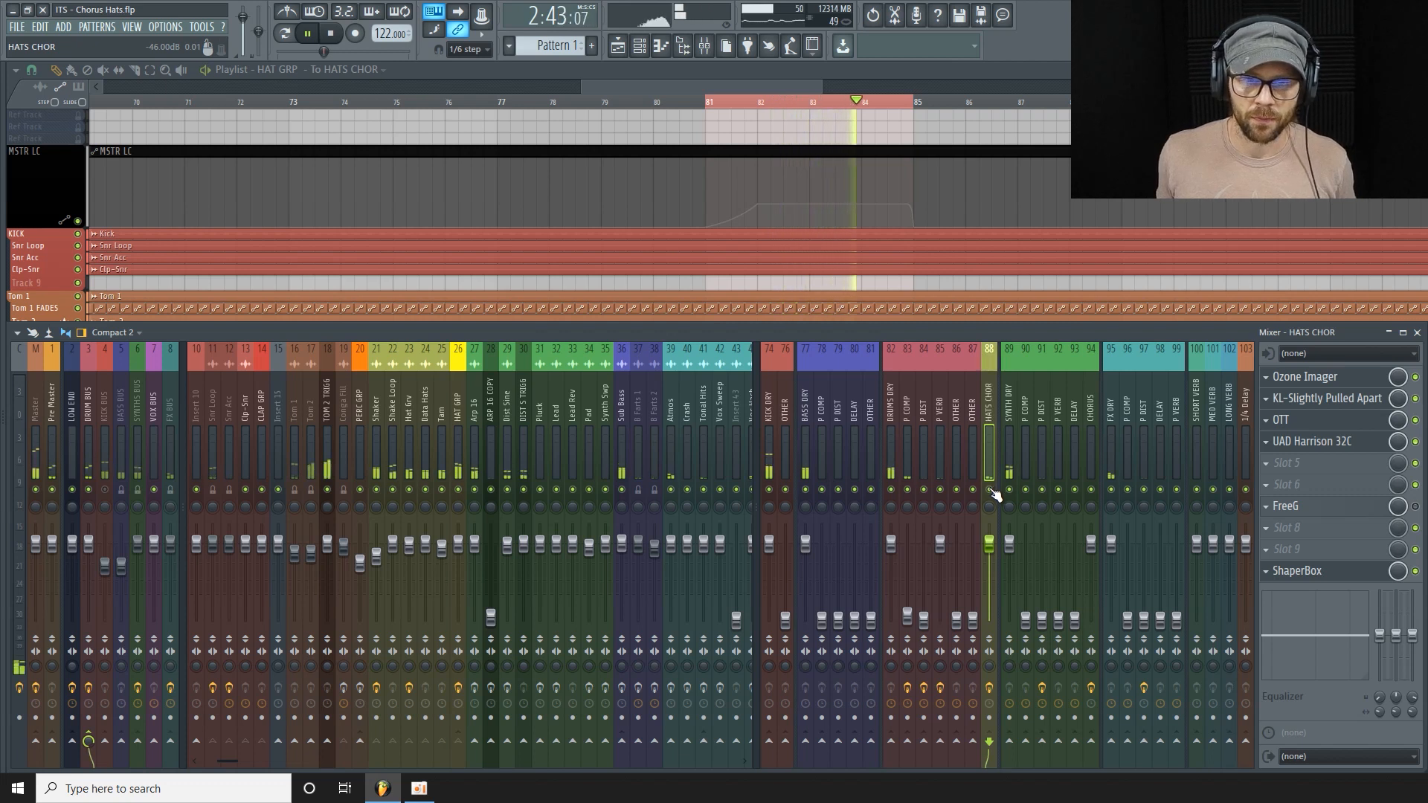
key(space)
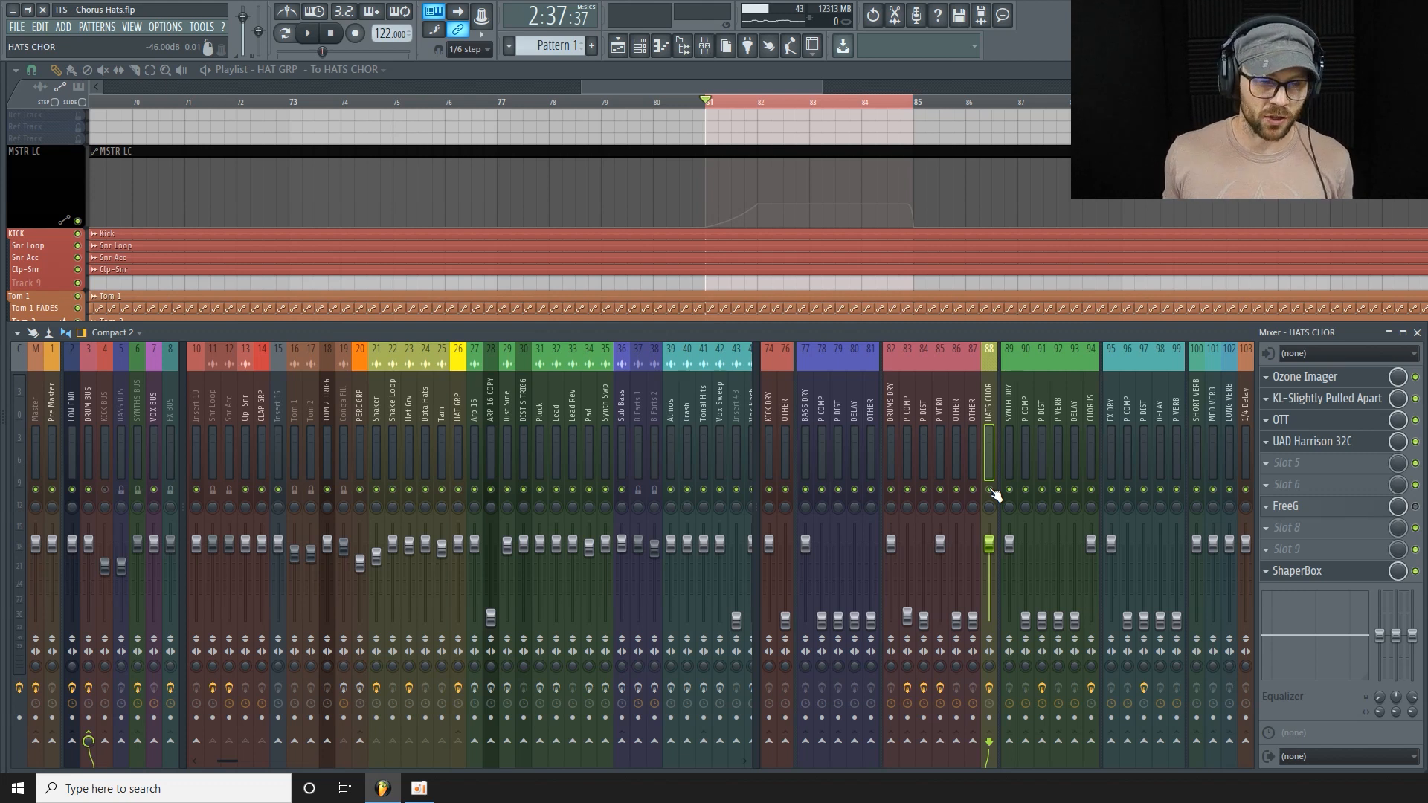
click(769, 46)
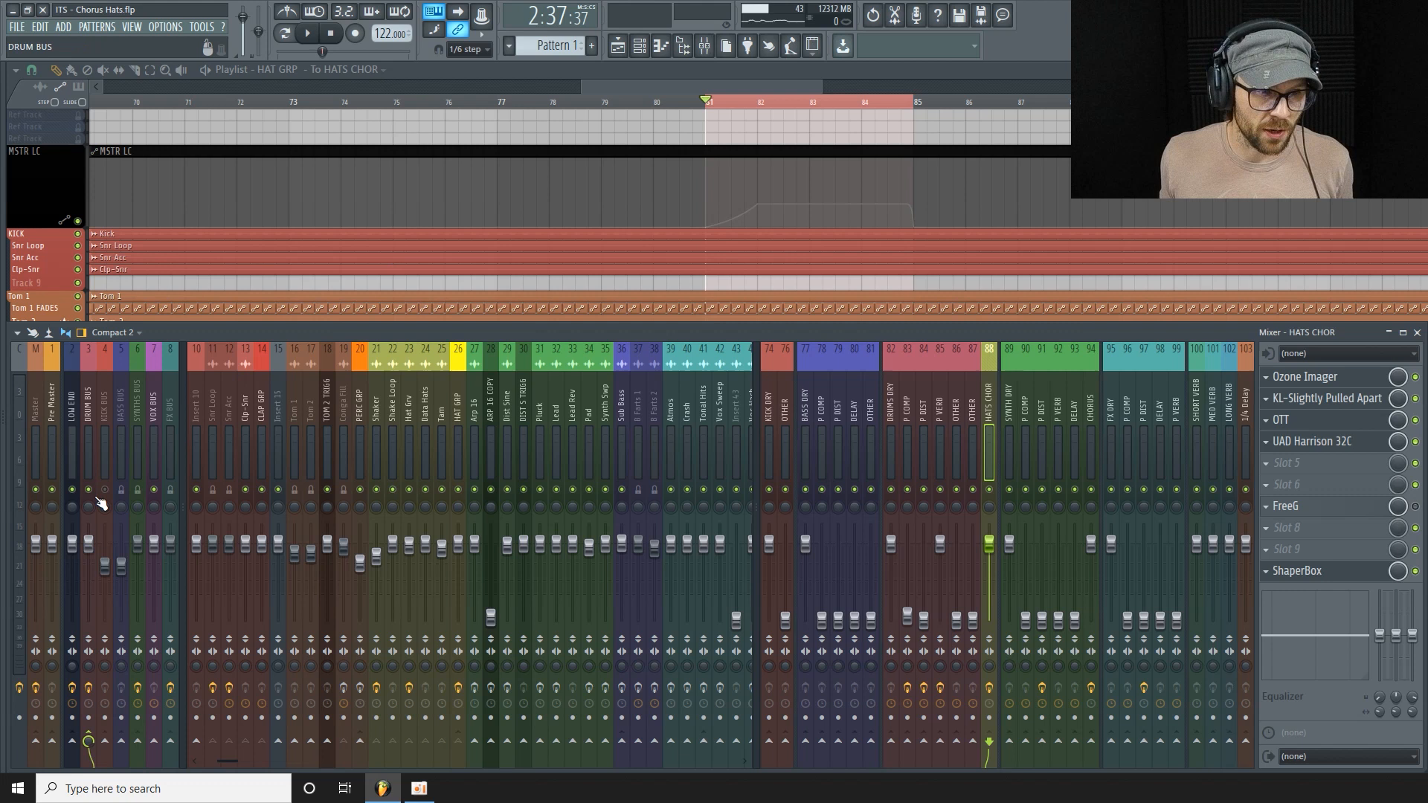
Move the playback start to about bar 80 and reshape the HATS CHOR send automation into a straight rise over bars 81–83 and a gentle fall to 85.
key(F9)
scroll(751, 112, down, 2)
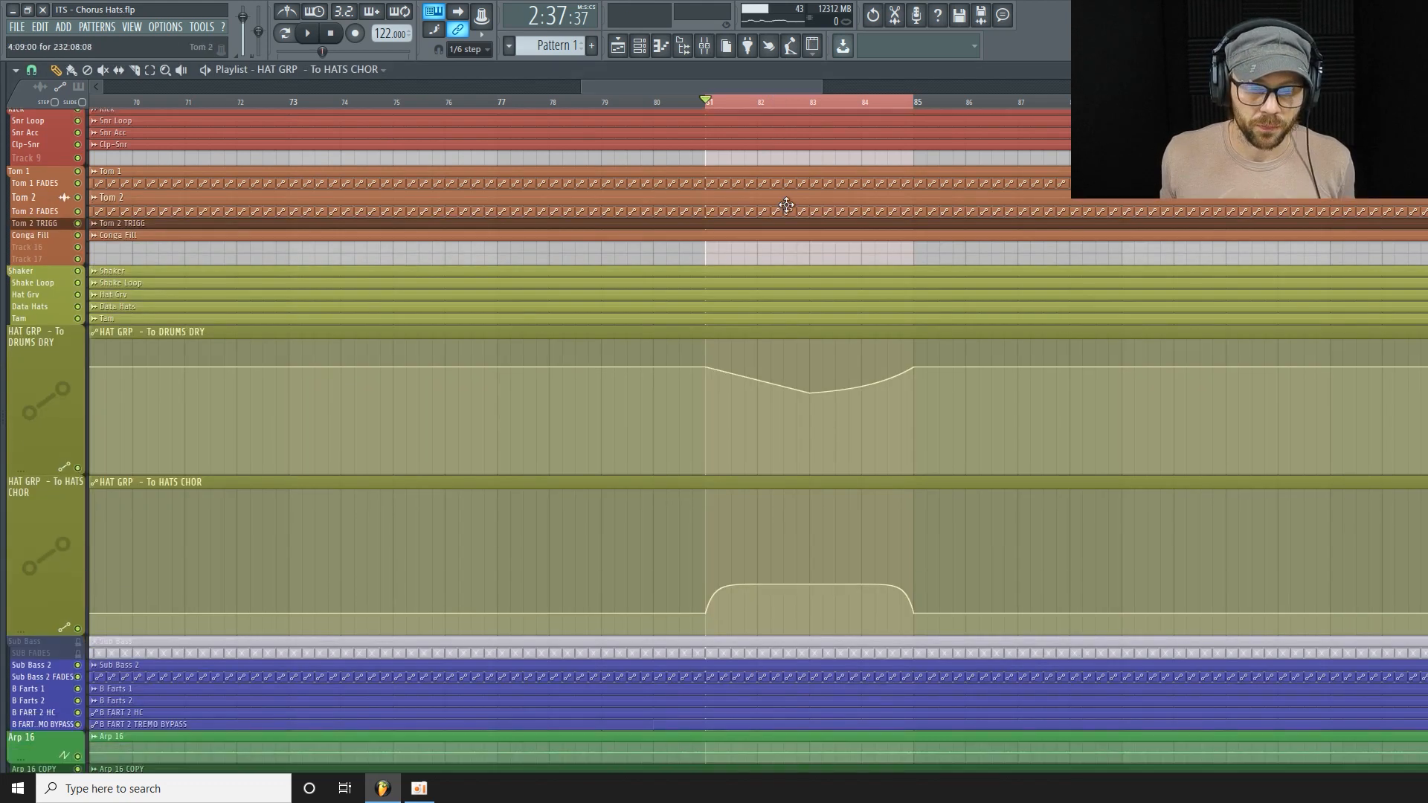
scroll(737, 111, up, 2)
drag(713, 105, 660, 108)
scroll(669, 298, down, 2)
drag(757, 460, 765, 453)
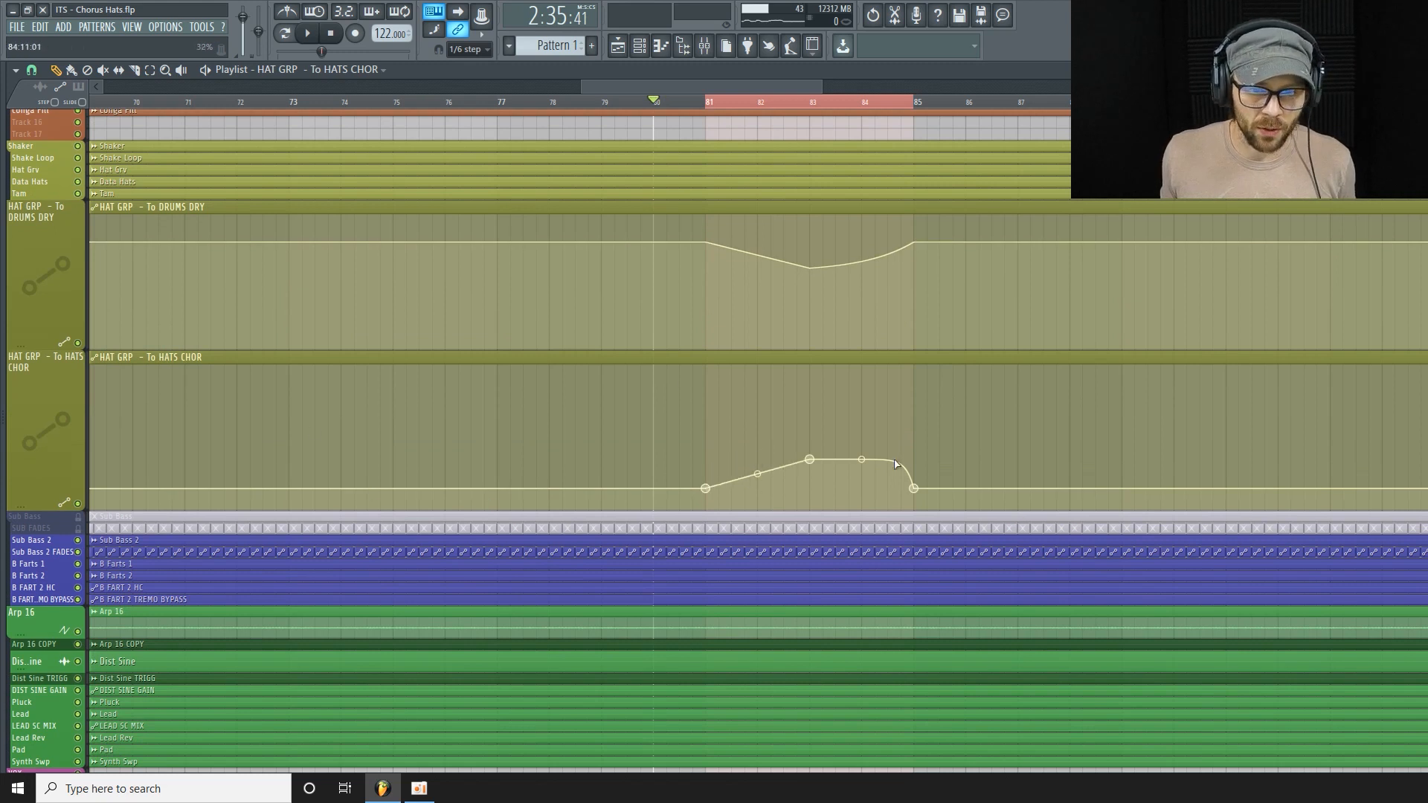
drag(862, 463, 862, 484)
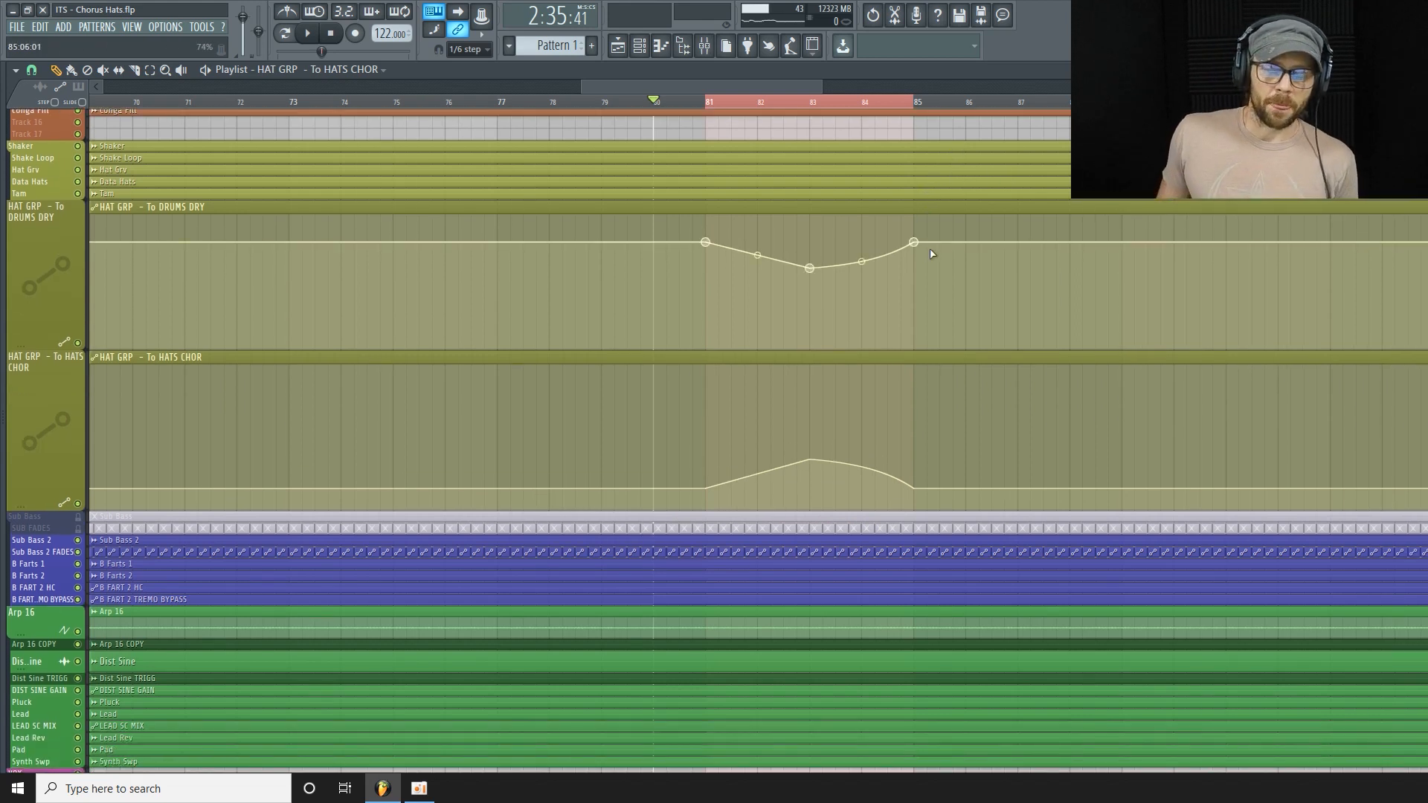
Play from about bar 80 to bar 85 to hear the DRUMS DRY and HATS CHOR send automation, and stop.
scroll(812, 336, down, 1)
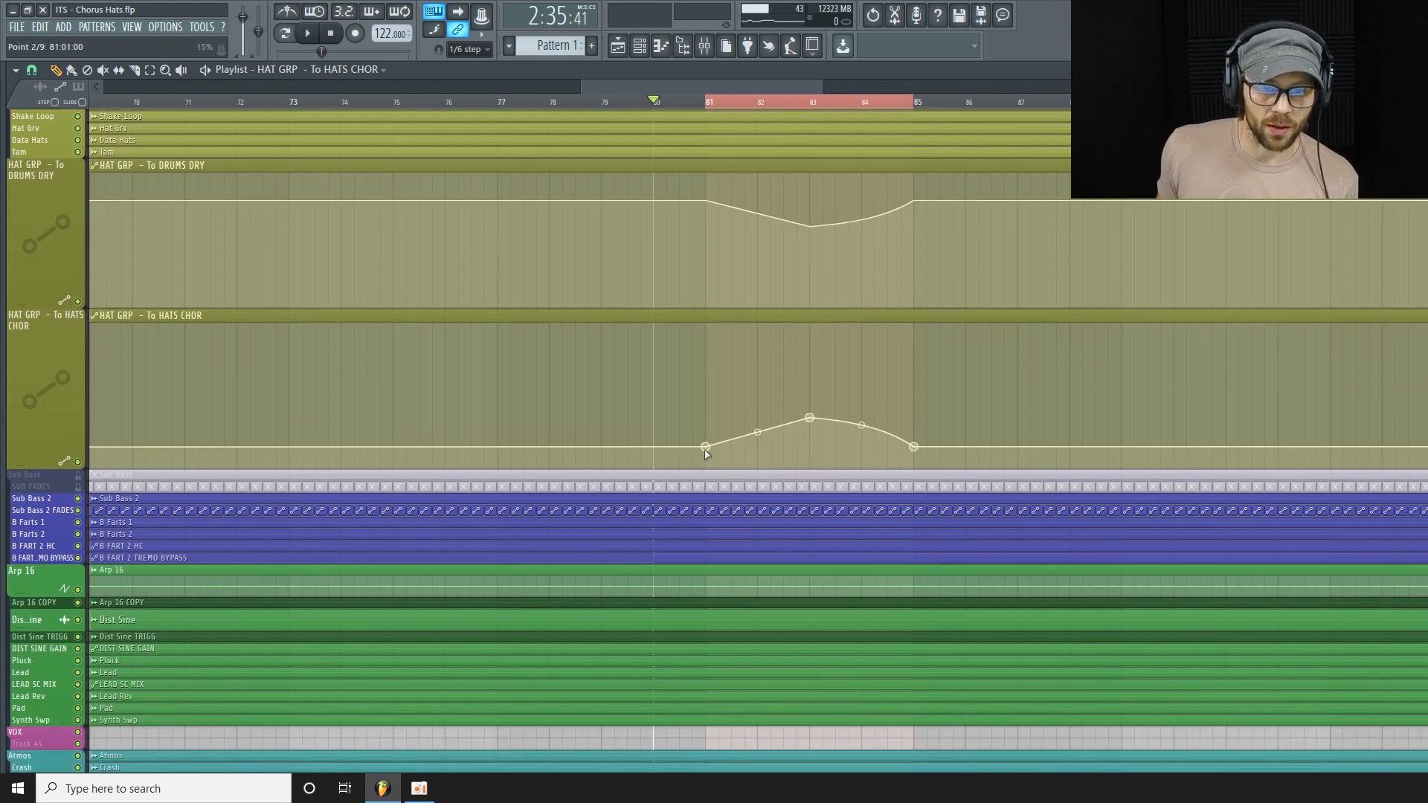
scroll(706, 453, up, 5)
scroll(769, 516, down, 3)
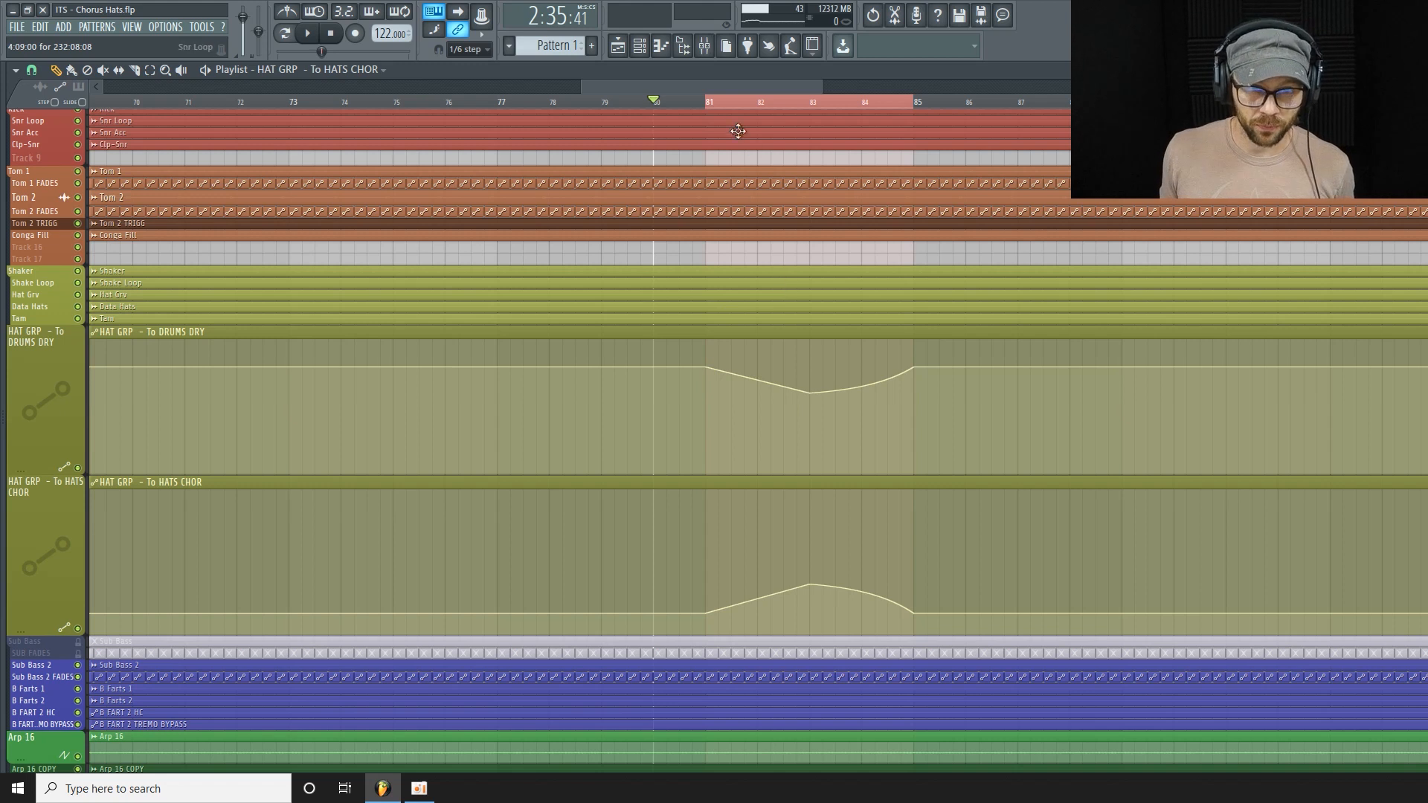
key(space)
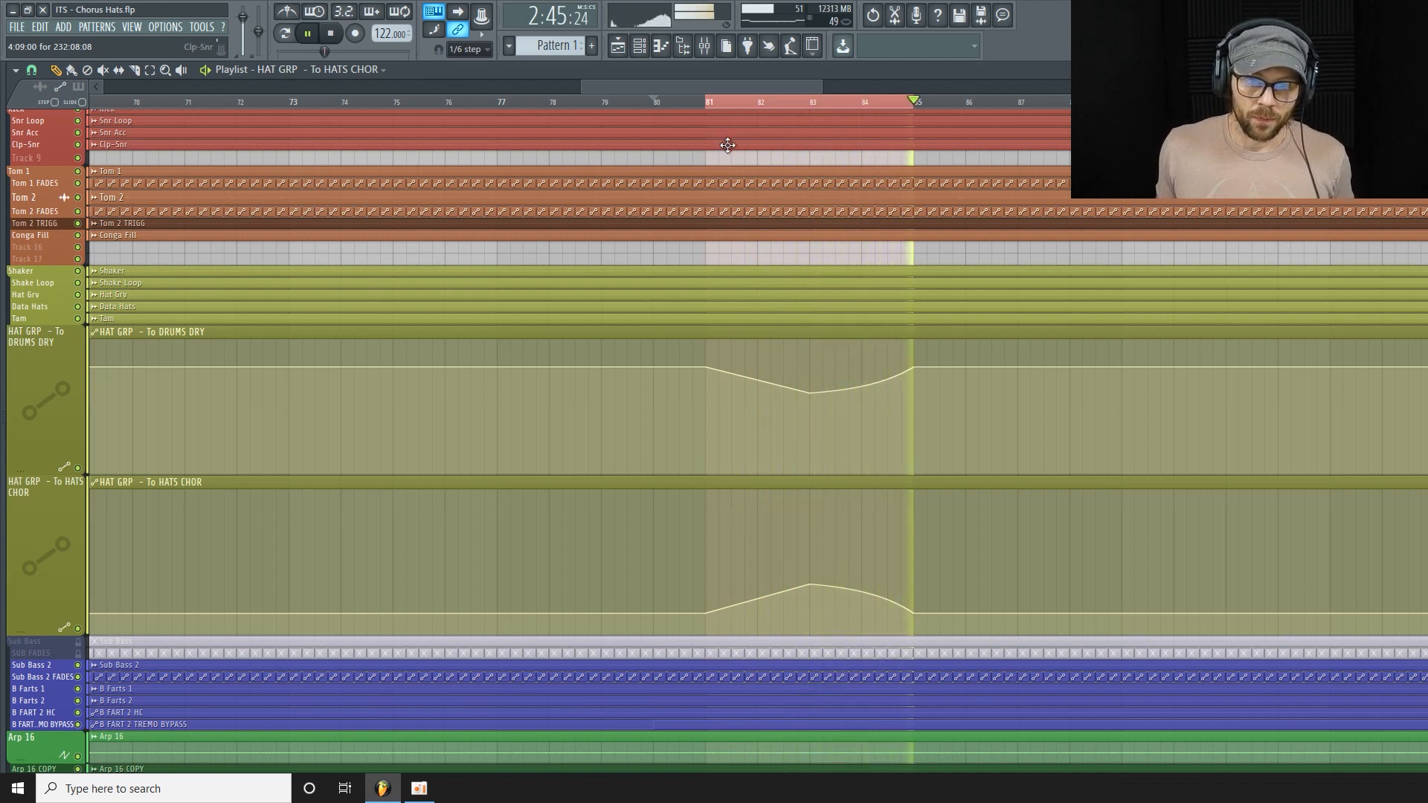
key(space)
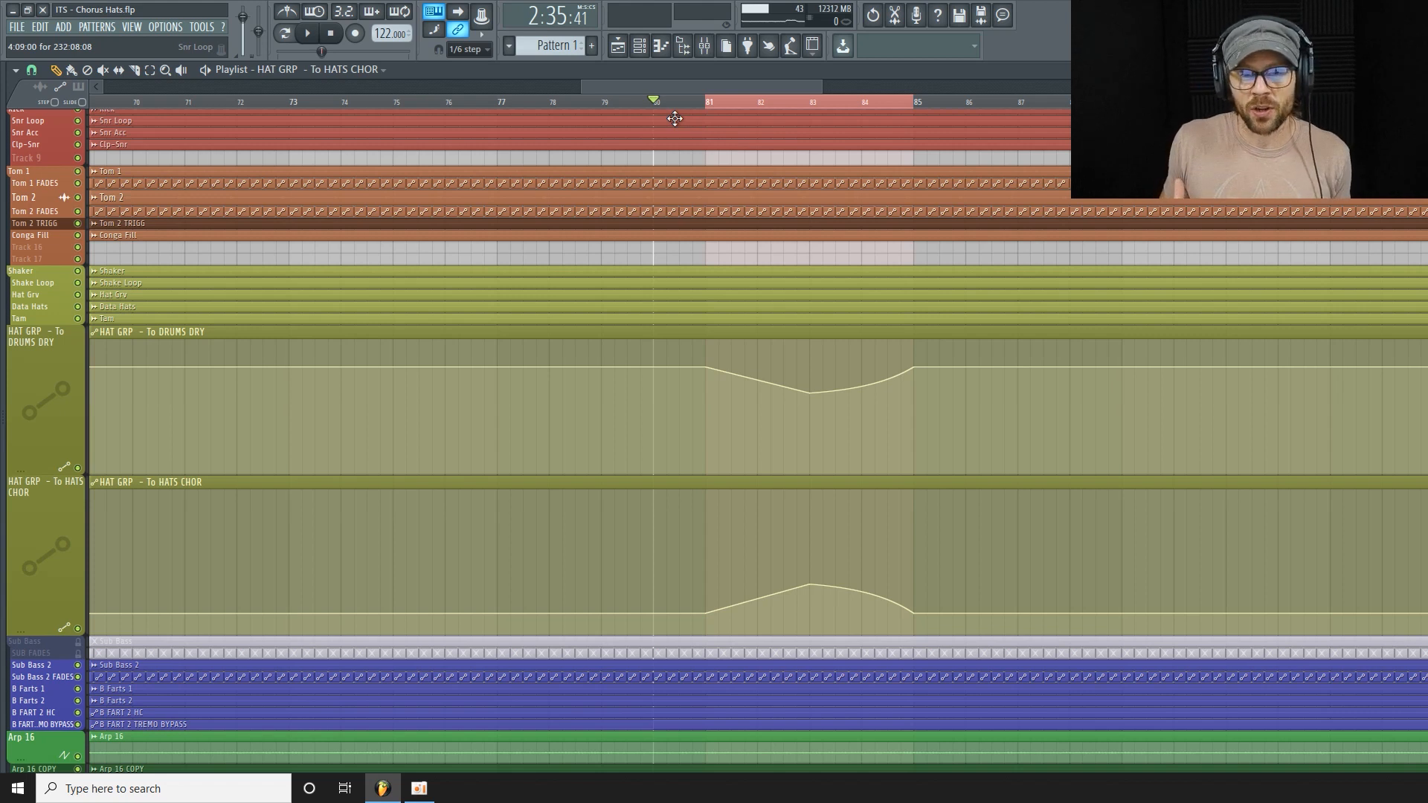
Clear the time selection over bars 81–85 and mute the HATS CHOR mixer channel.
scroll(777, 171, up, 3)
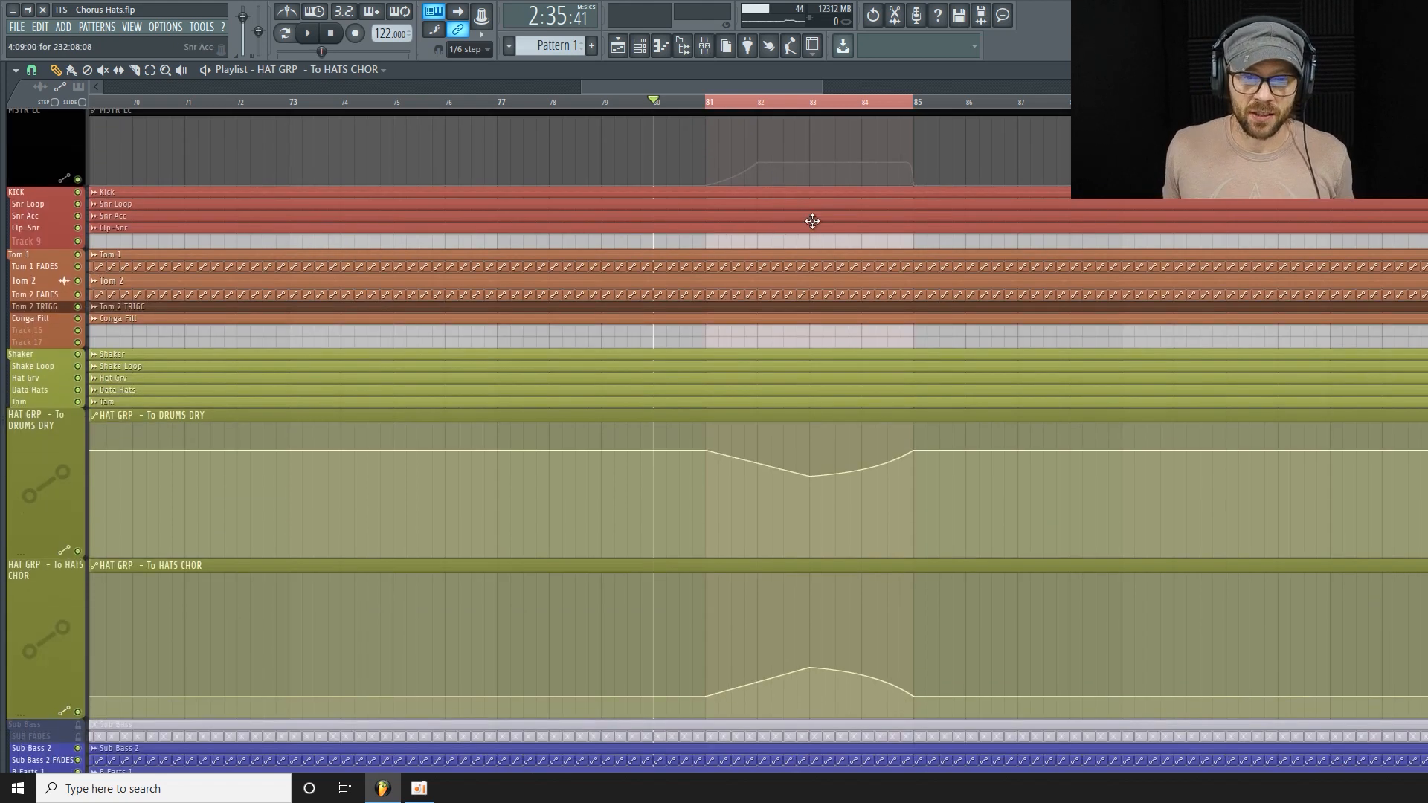
scroll(776, 160, down, 2)
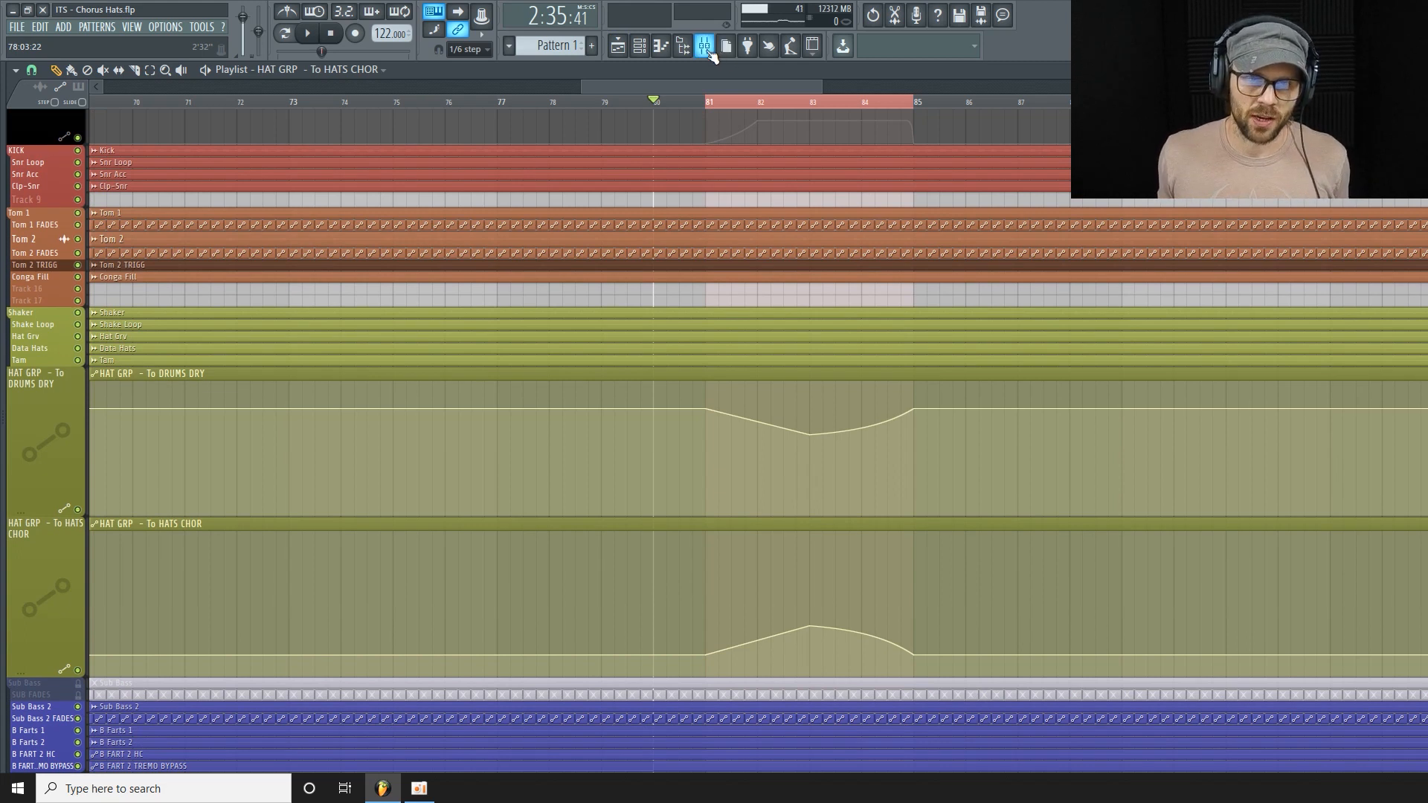
click(661, 106)
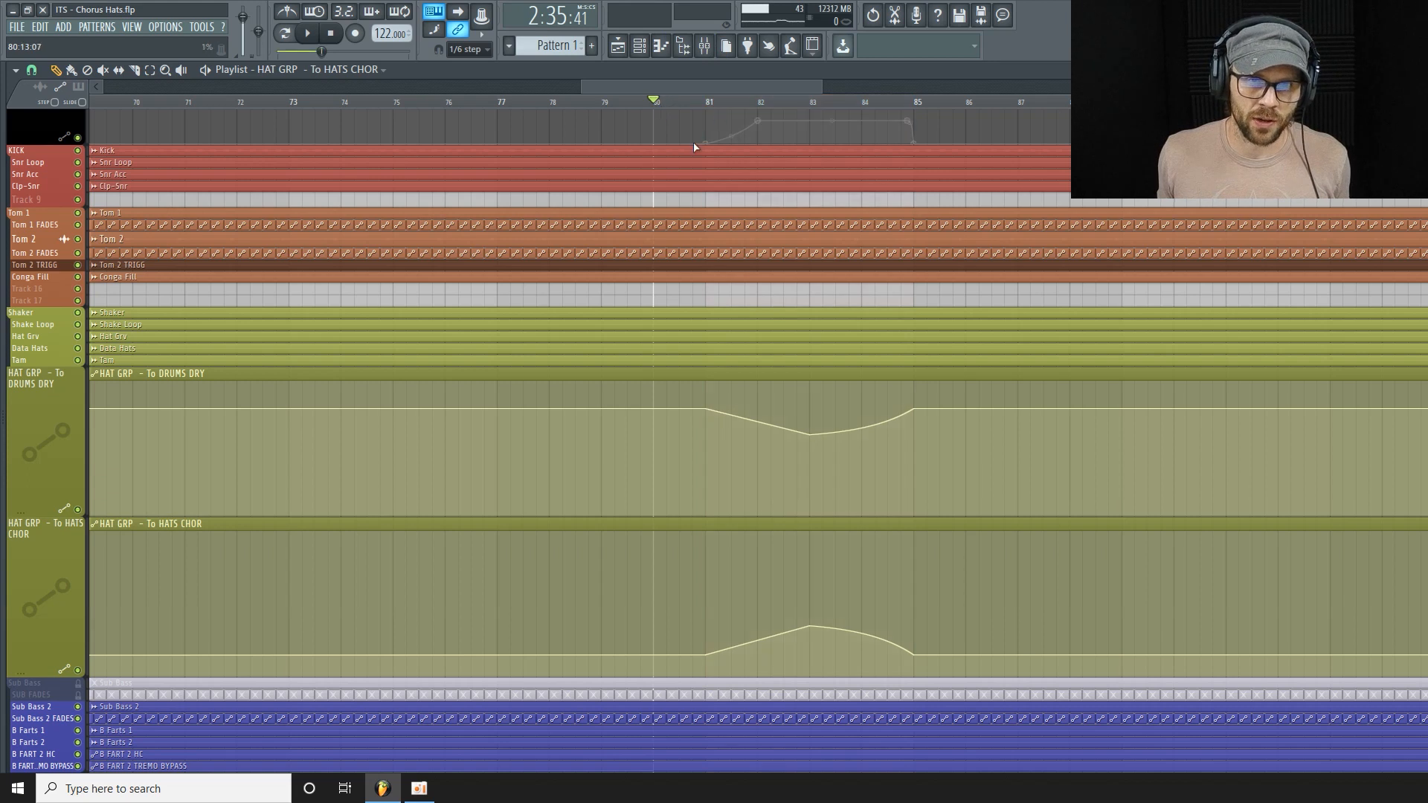
click(704, 45)
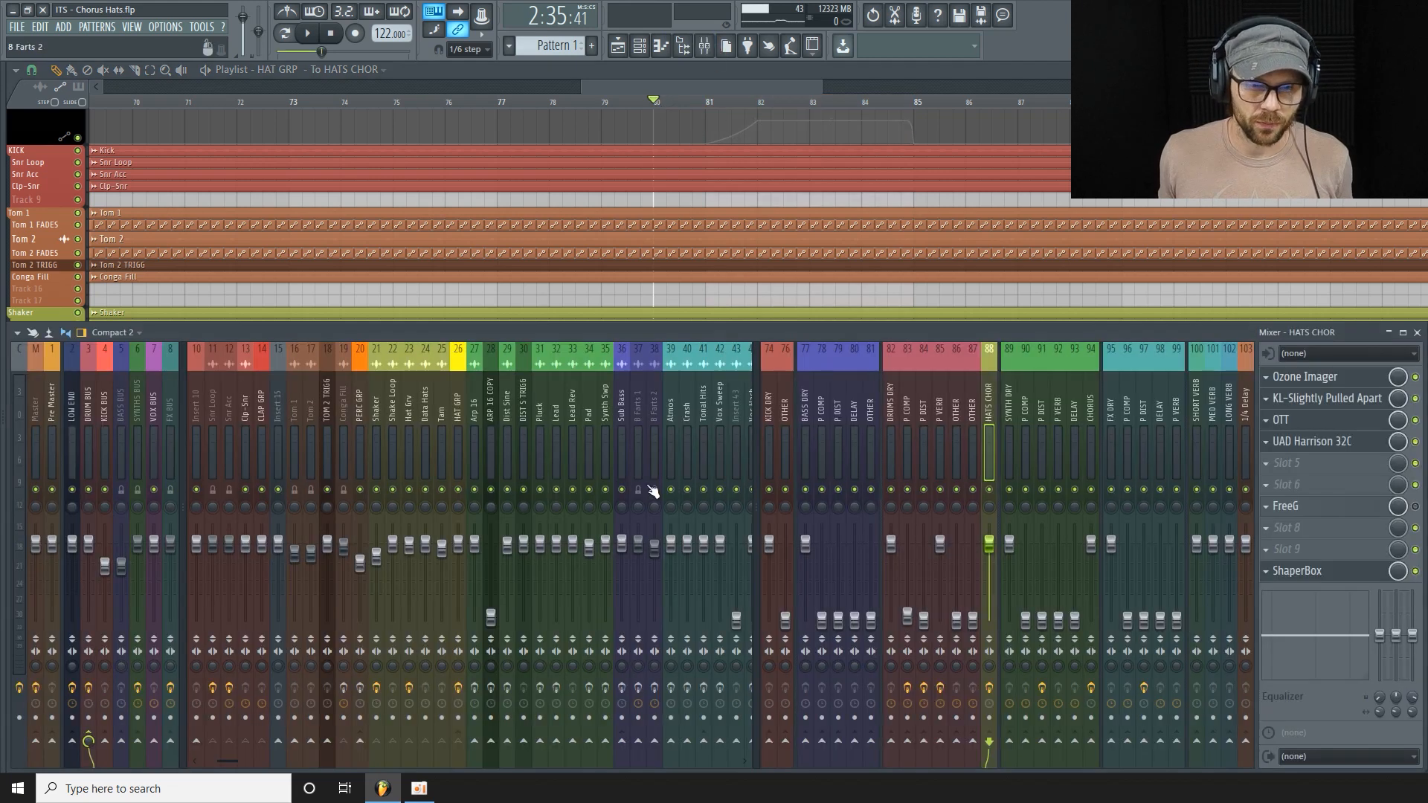
key(F9)
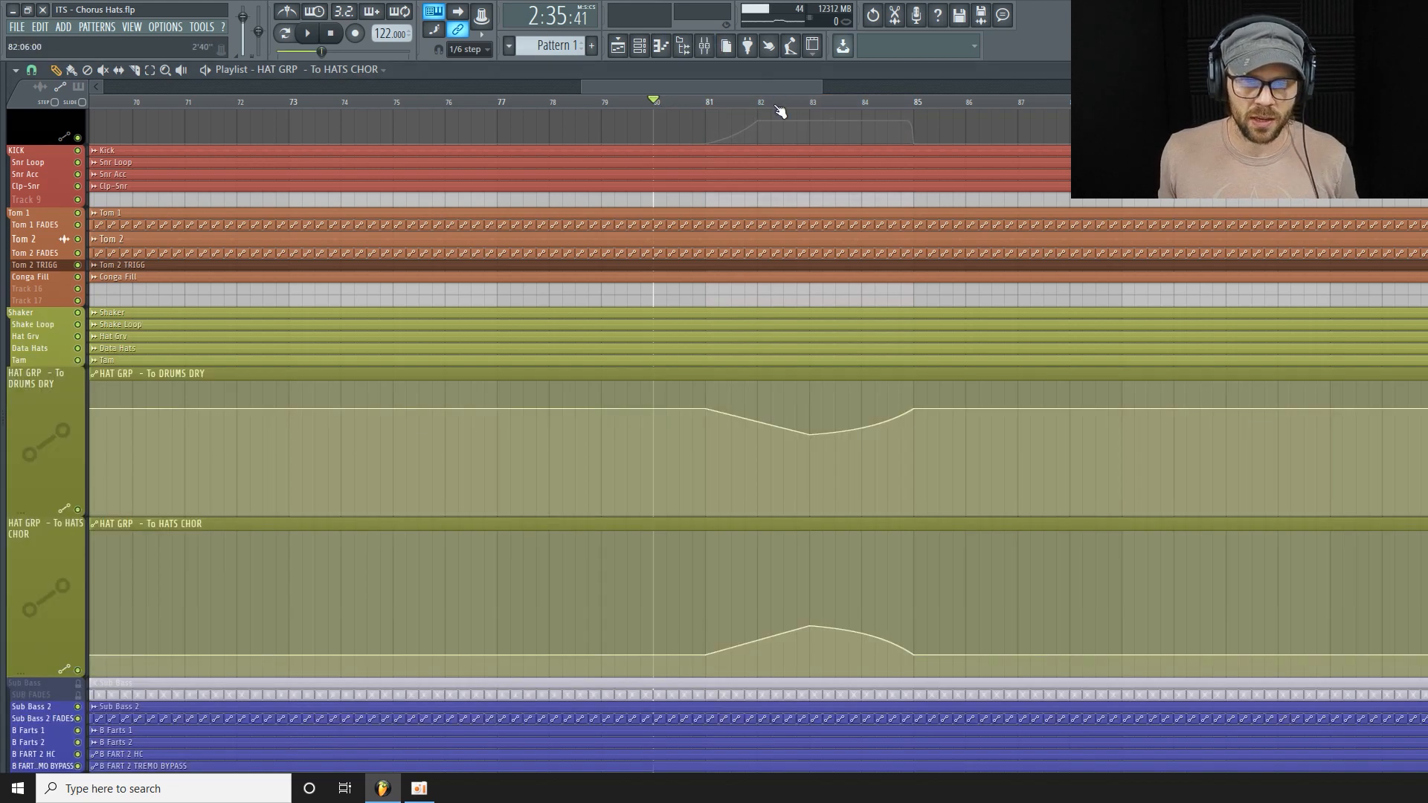
Play the section from about bar 80 without HATS CHOR, unmute the channel after listening, and save the project.
key(space)
scroll(766, 113, up, 1)
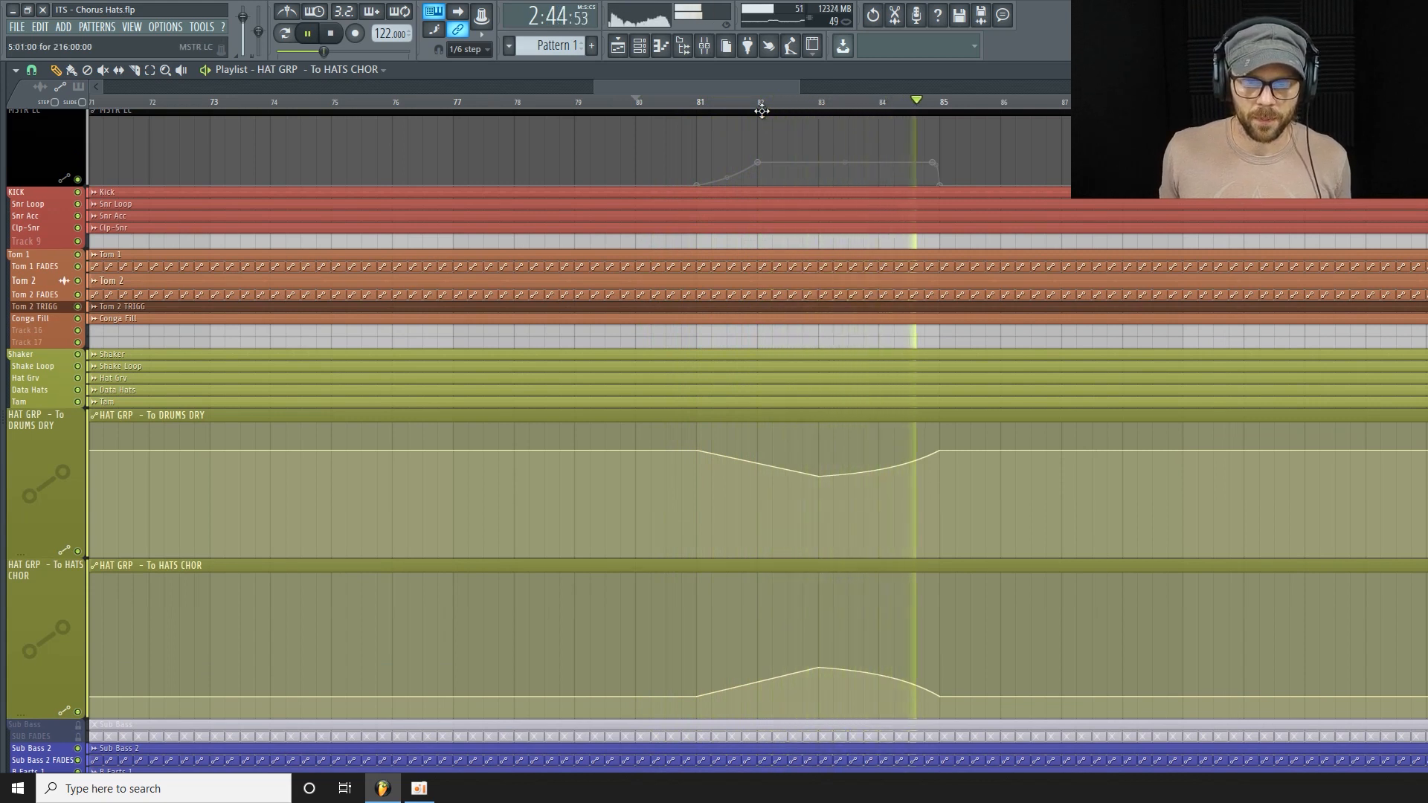
click(705, 46)
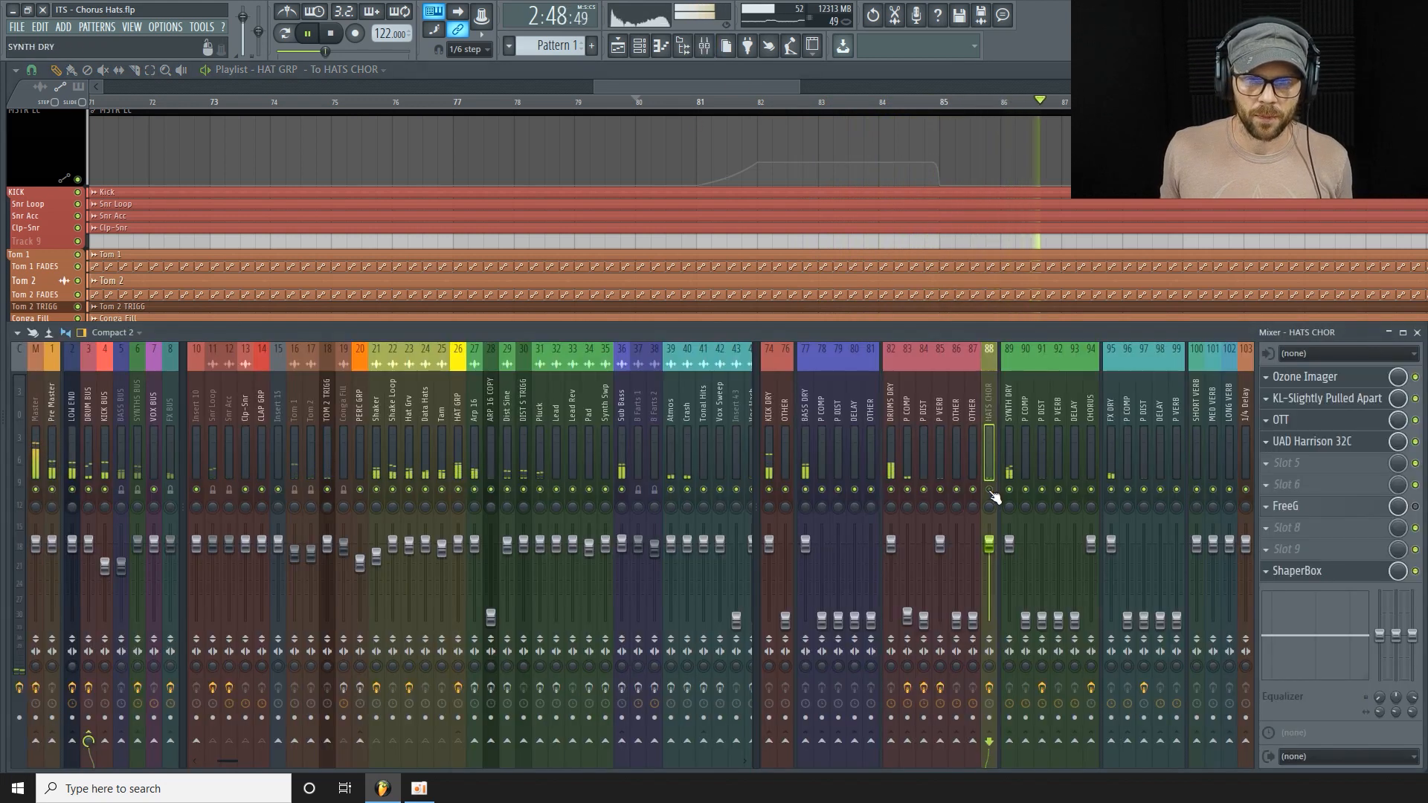
key(space)
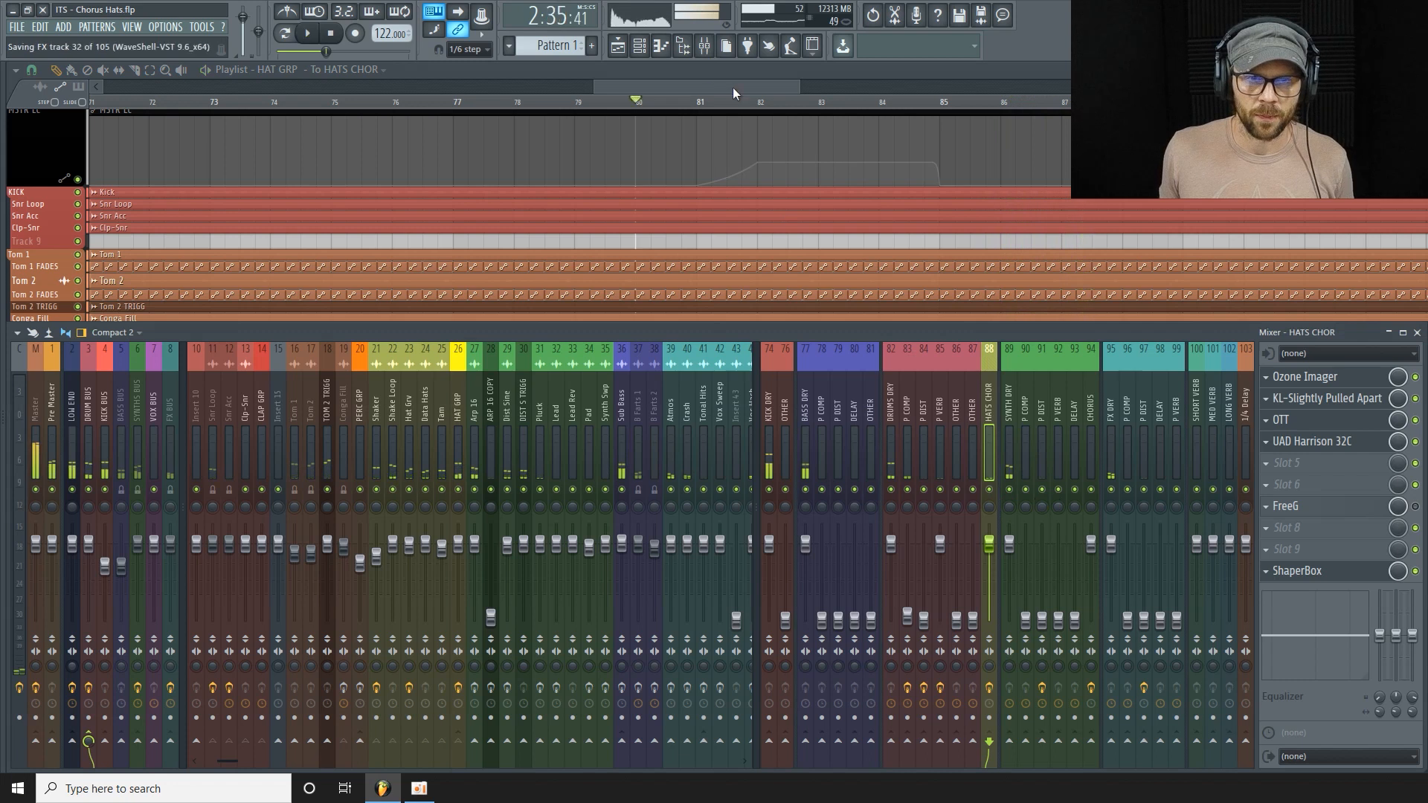
click(735, 86)
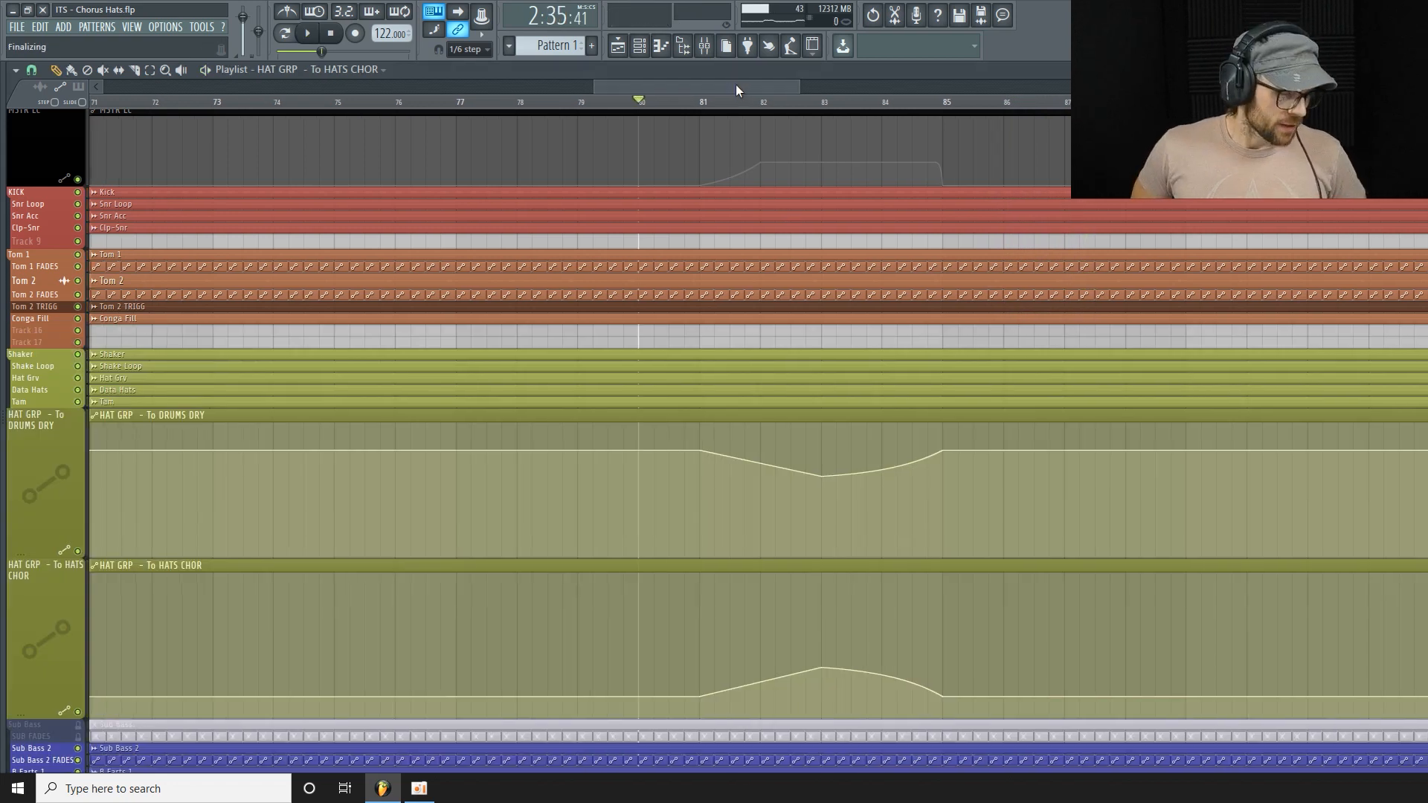